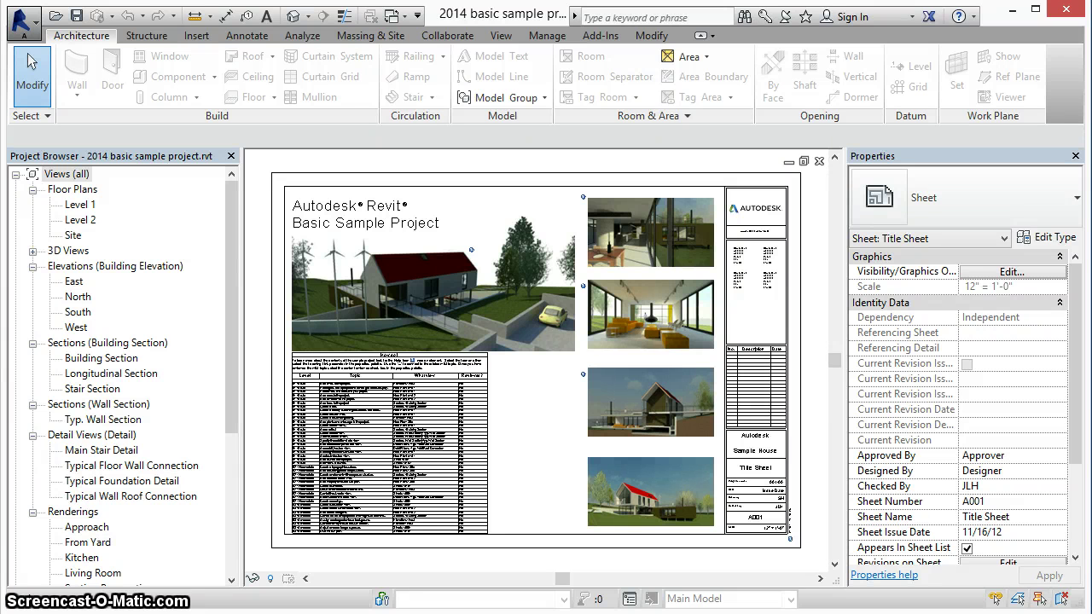
Step: Open the Level 1 floor plan and zoom in on the Kitchen & Dining tables
double_click(80, 206)
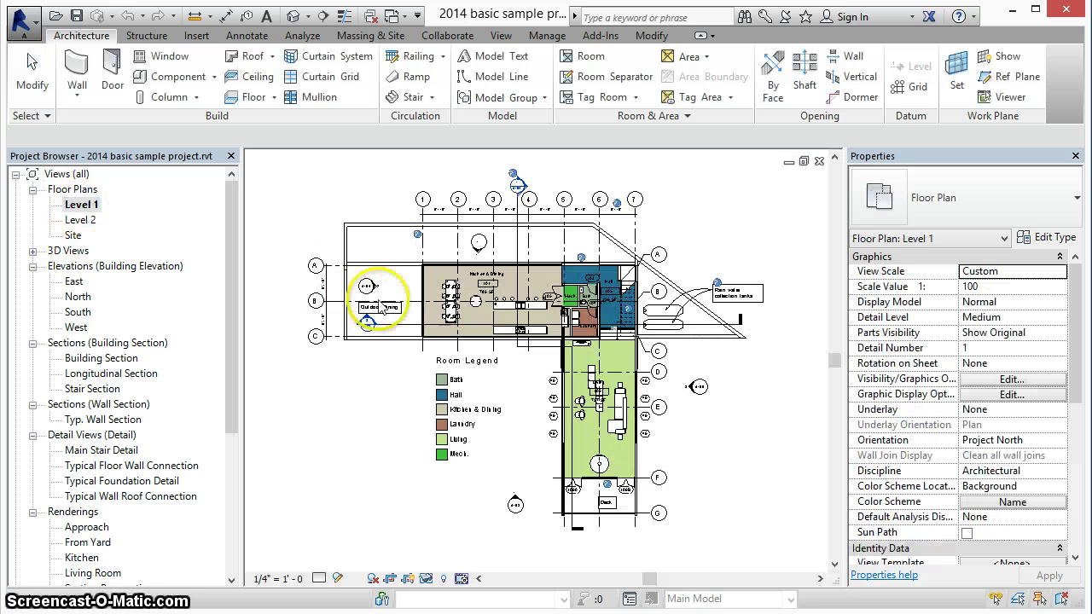
scroll(465, 316, up, 4)
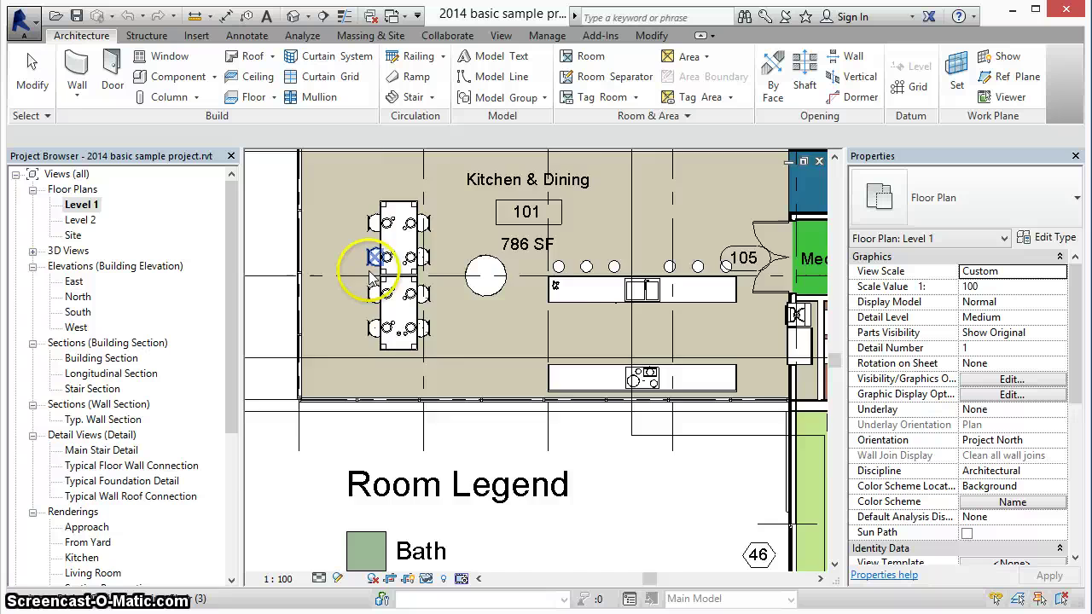
scroll(388, 282, up, 2)
scroll(426, 358, up, 2)
middle_drag(391, 365, 360, 324)
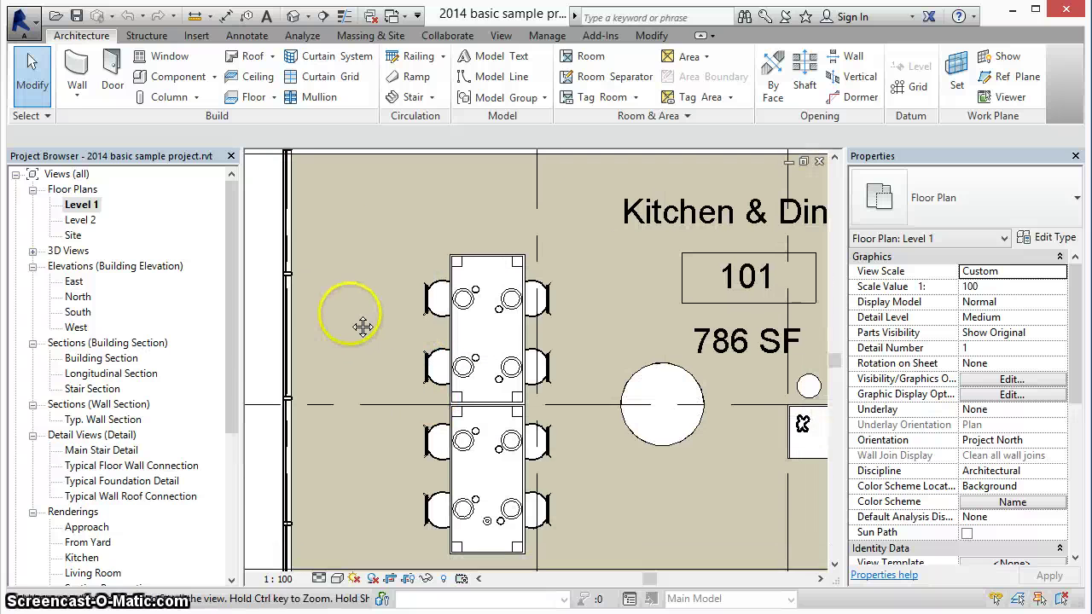
Step: Move the round Kitchen & Dining column down to a lower position
click(618, 360)
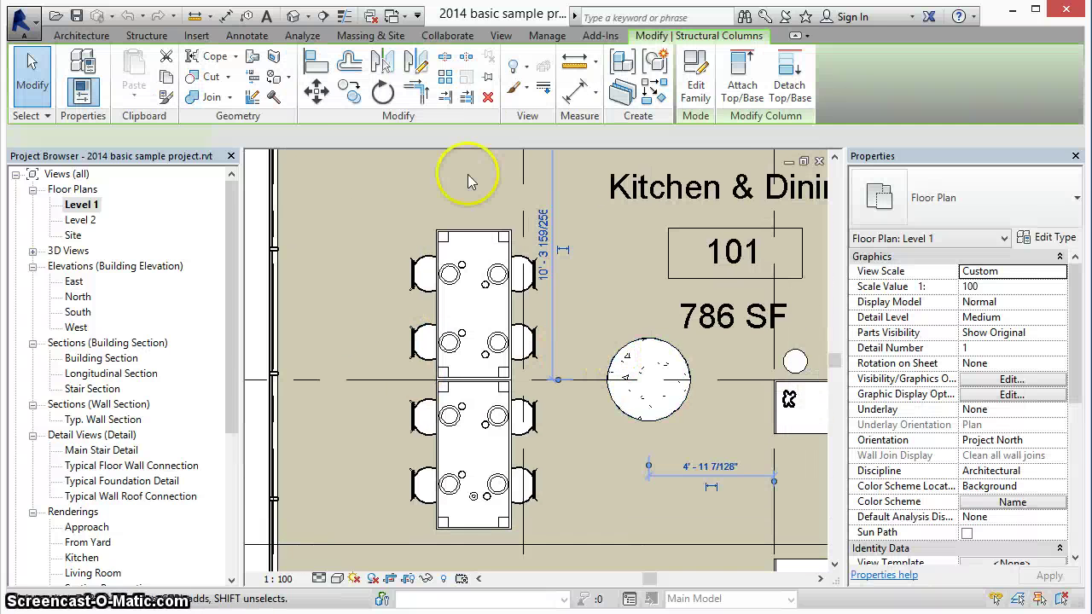
click(317, 90)
click(646, 379)
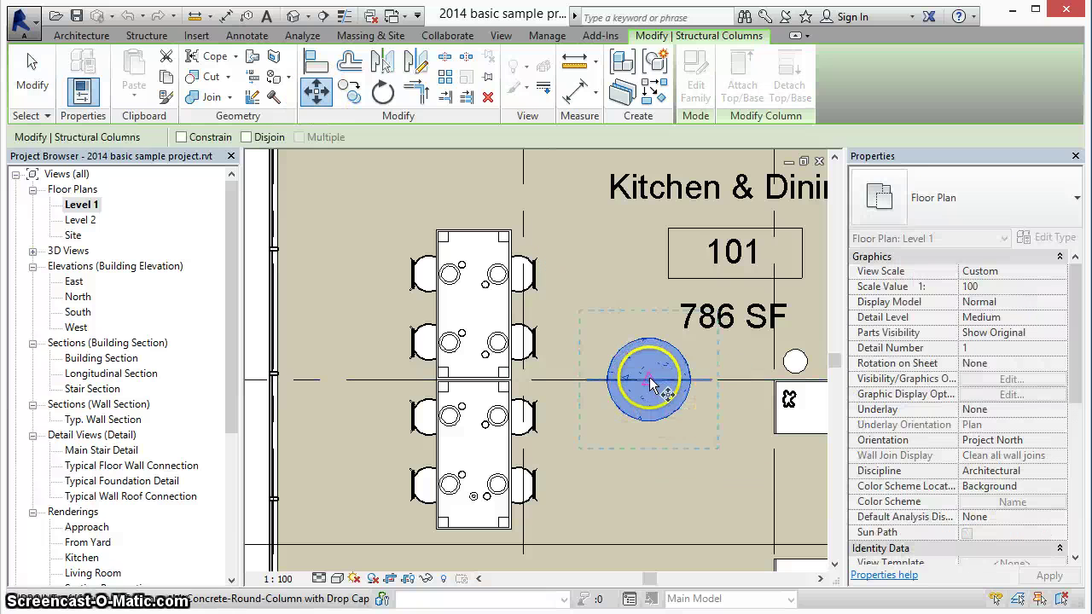
click(649, 446)
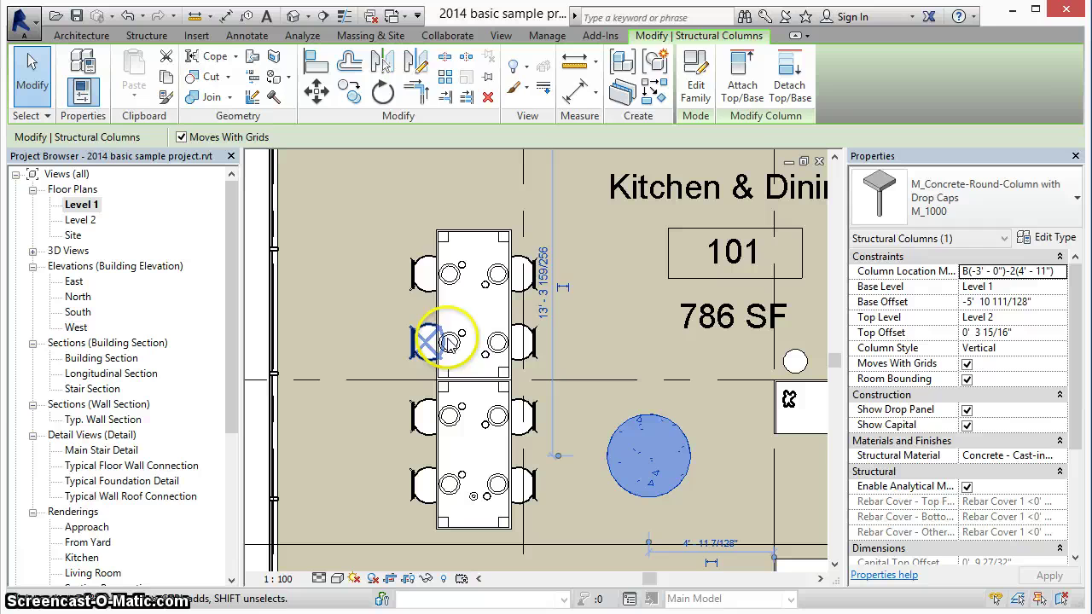
click(363, 296)
Step: Move the two left dining chairs 2'-0" left of the table, then zoom to fit
click(422, 275)
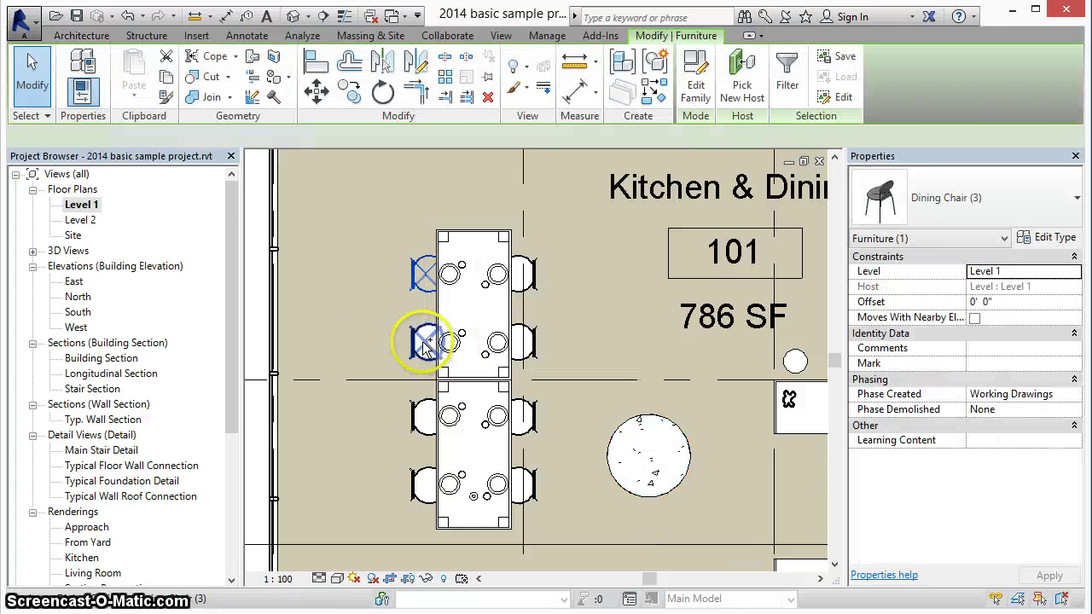
ctrl+click(424, 343)
click(320, 94)
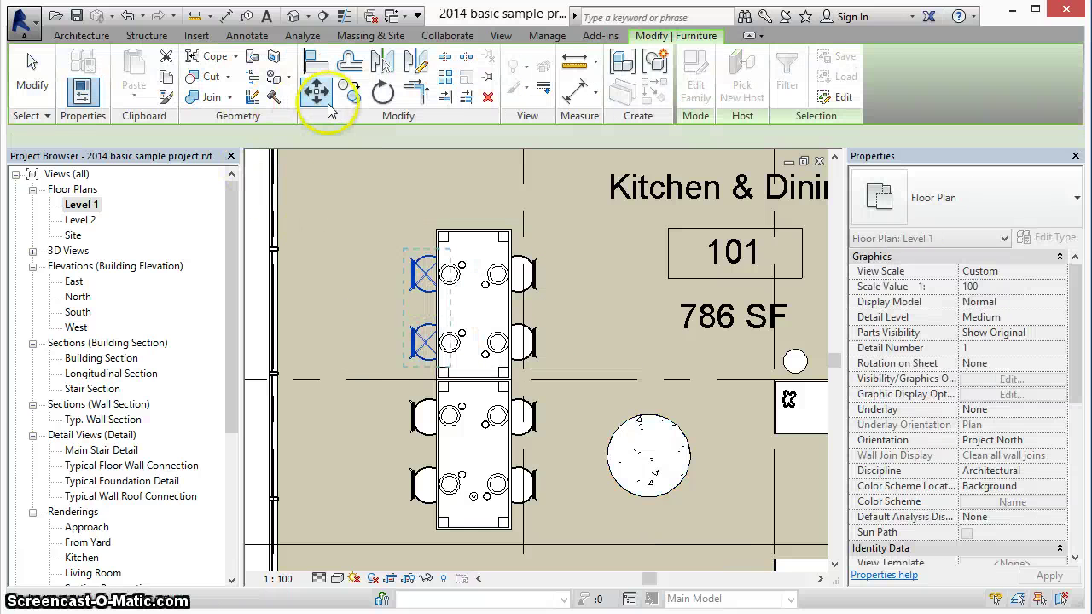
click(424, 274)
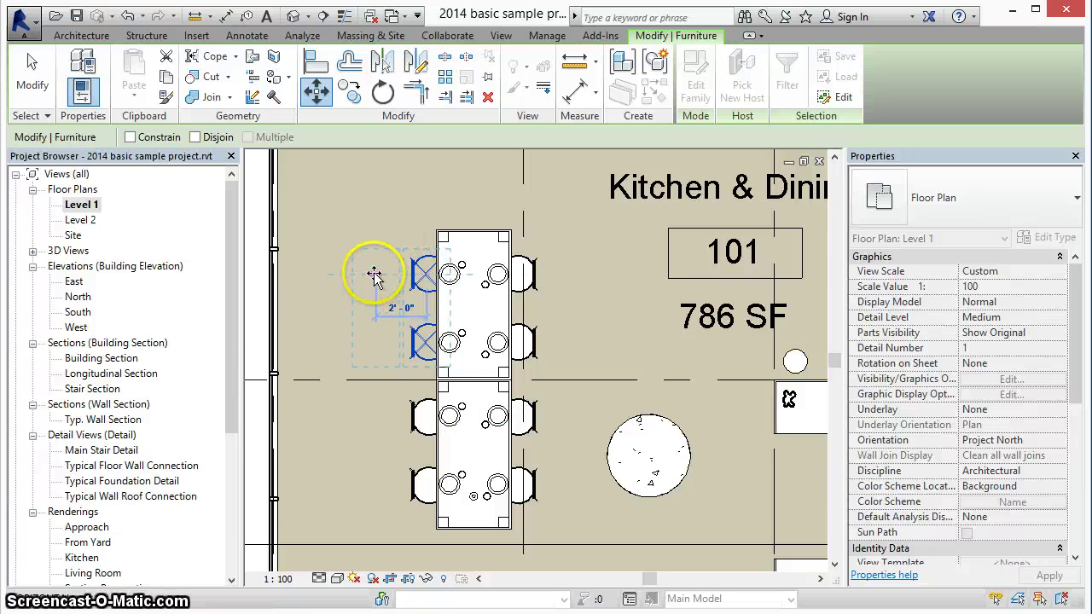
click(375, 275)
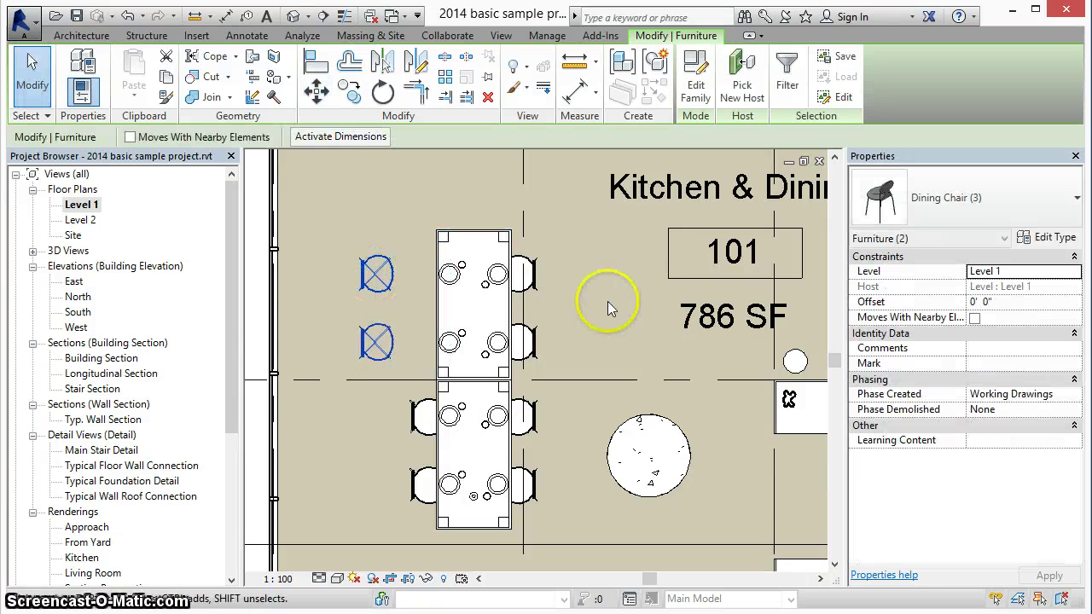
right_click(620, 378)
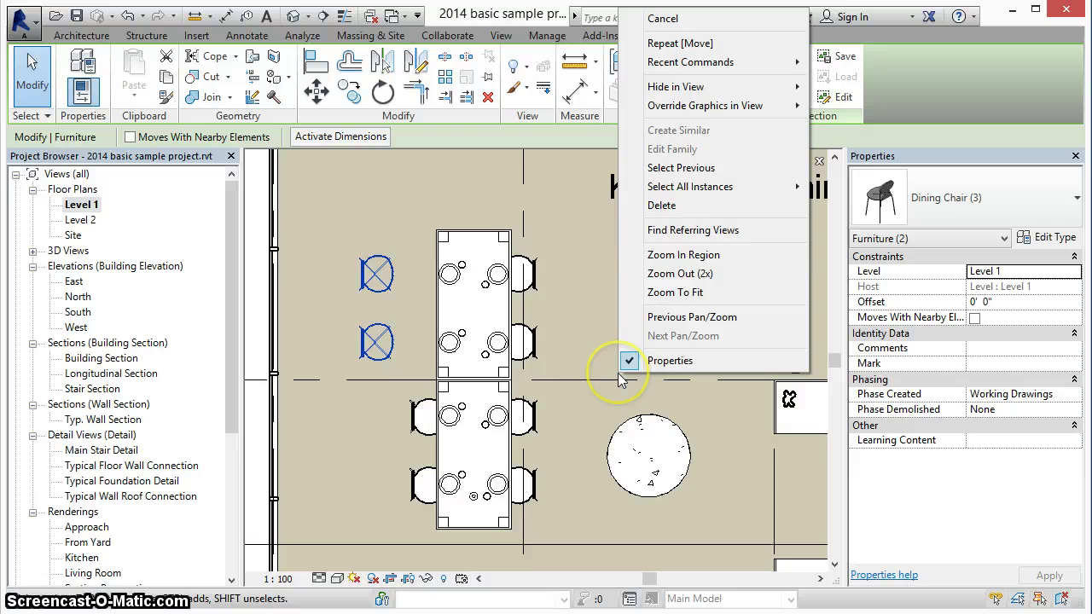
click(658, 295)
Step: Shift the Laundry door (mark 104) a distance of 1 along its wall toward the Bath
scroll(590, 290, up, 3)
scroll(590, 290, up, 2)
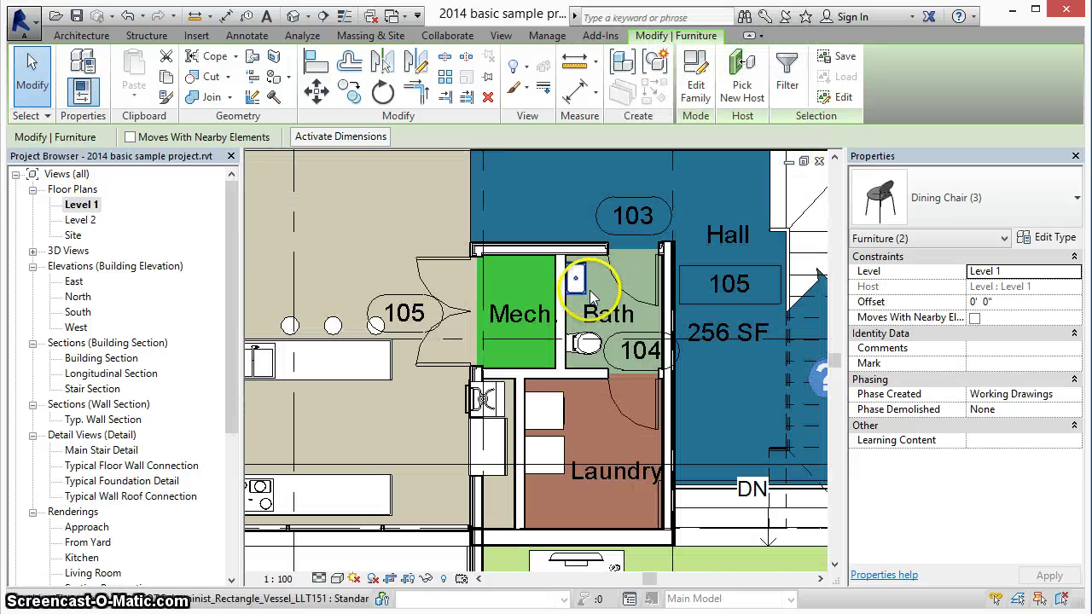
key(Escape)
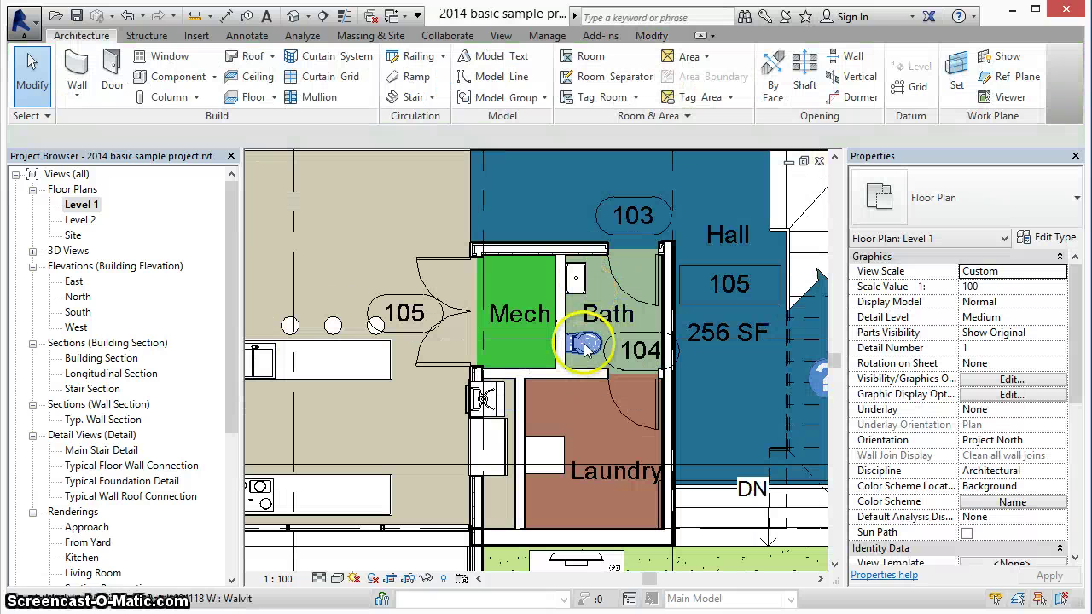
click(615, 410)
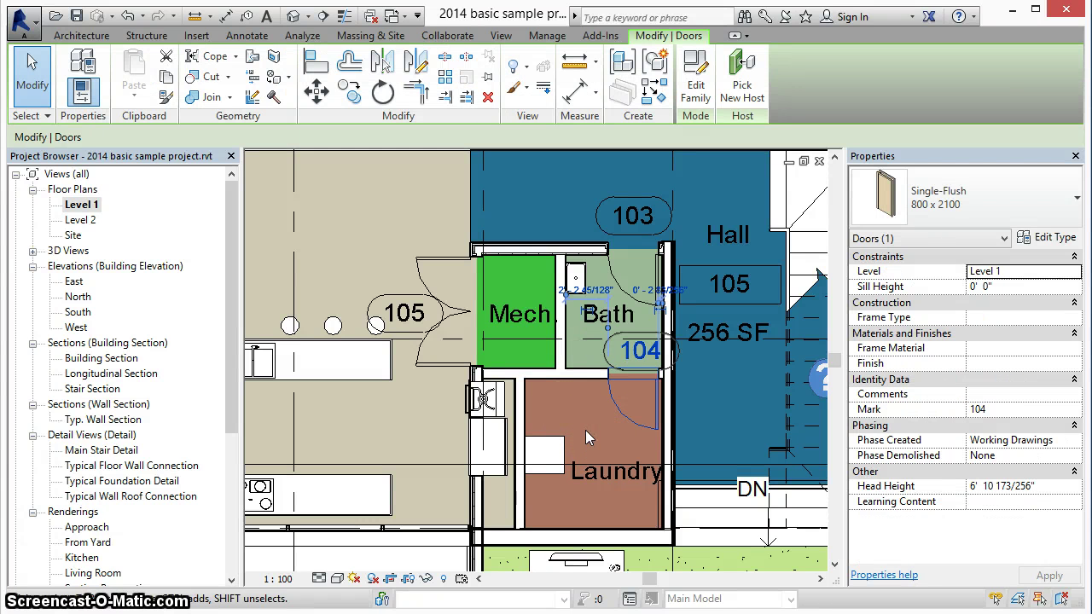
click(585, 430)
drag(618, 405, 631, 379)
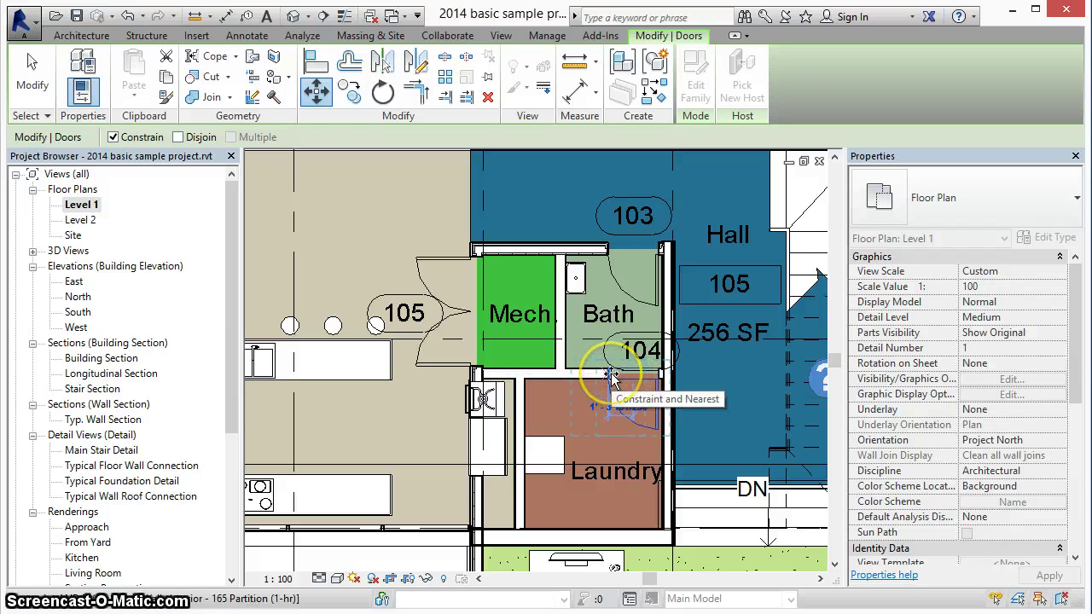
text(1)
key(Return)
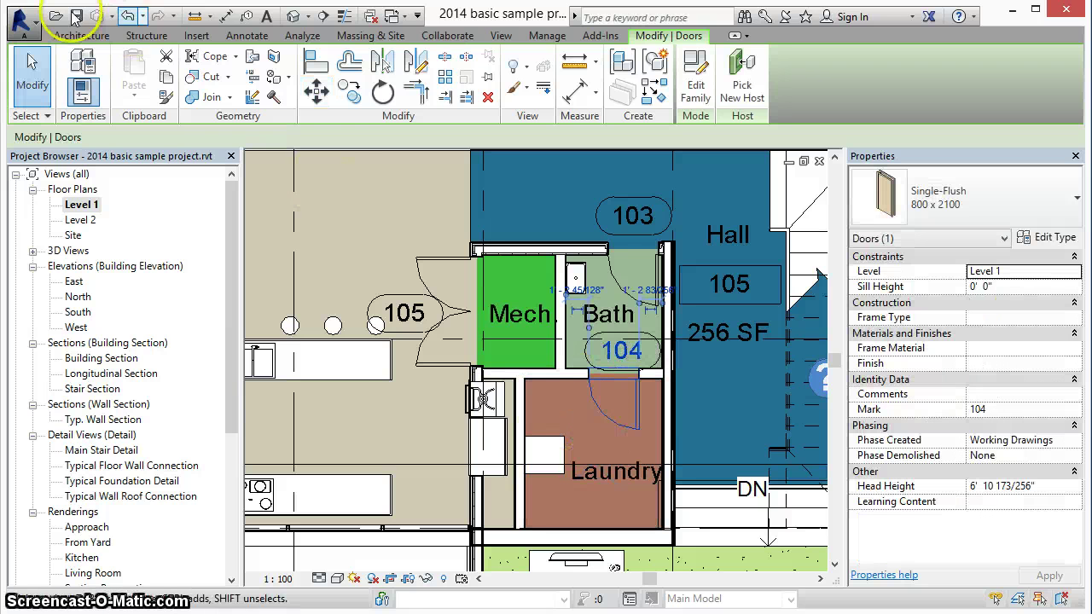
Step: Save the project as a new copy named '2014 basic sample project modified.rvt'
click(23, 23)
mouse_move(60, 218)
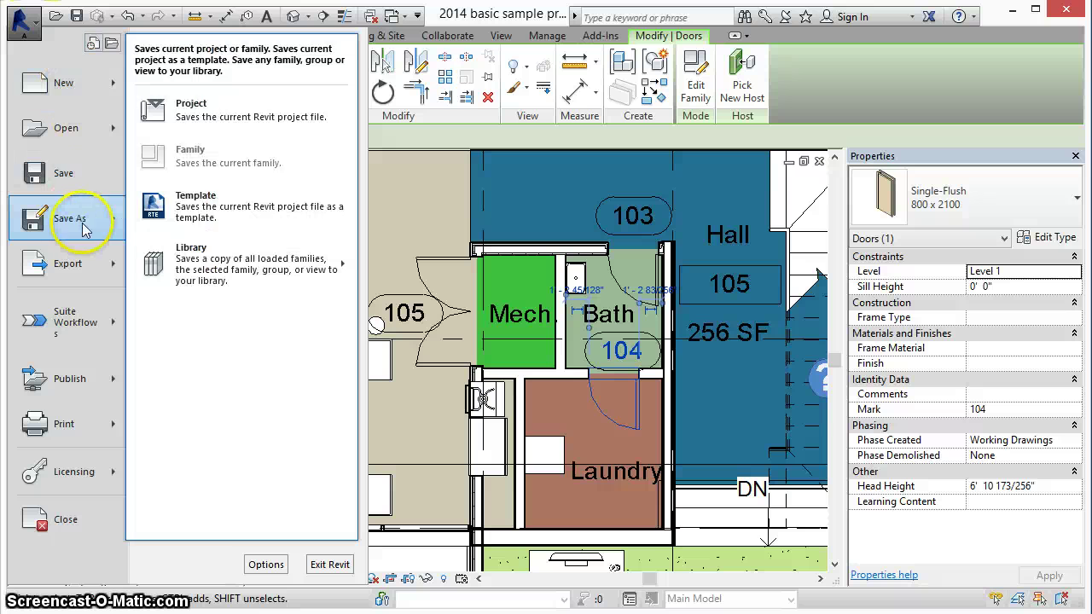
click(237, 125)
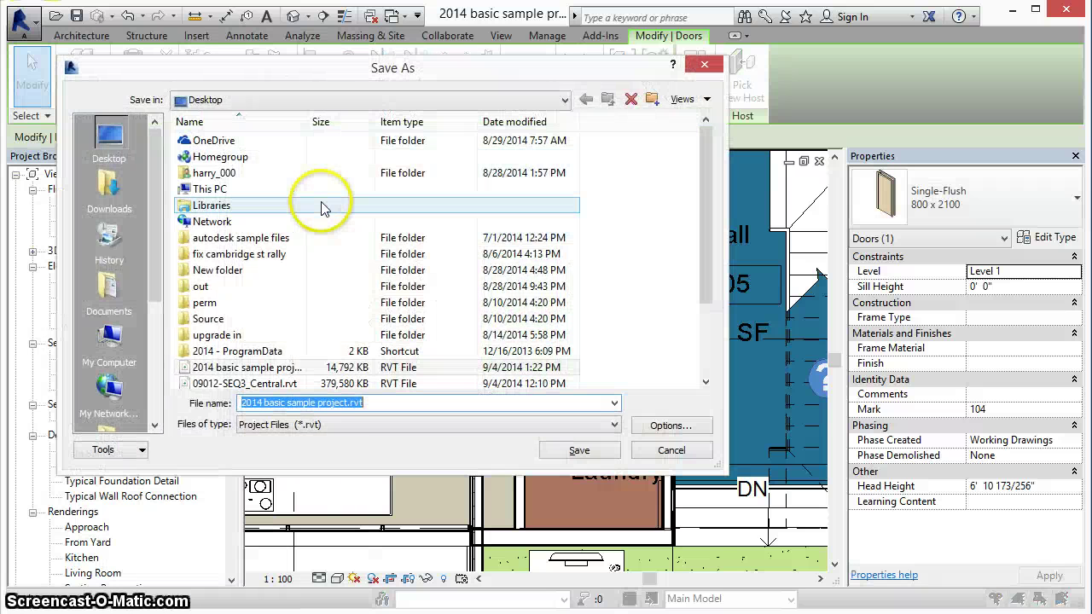
click(350, 403)
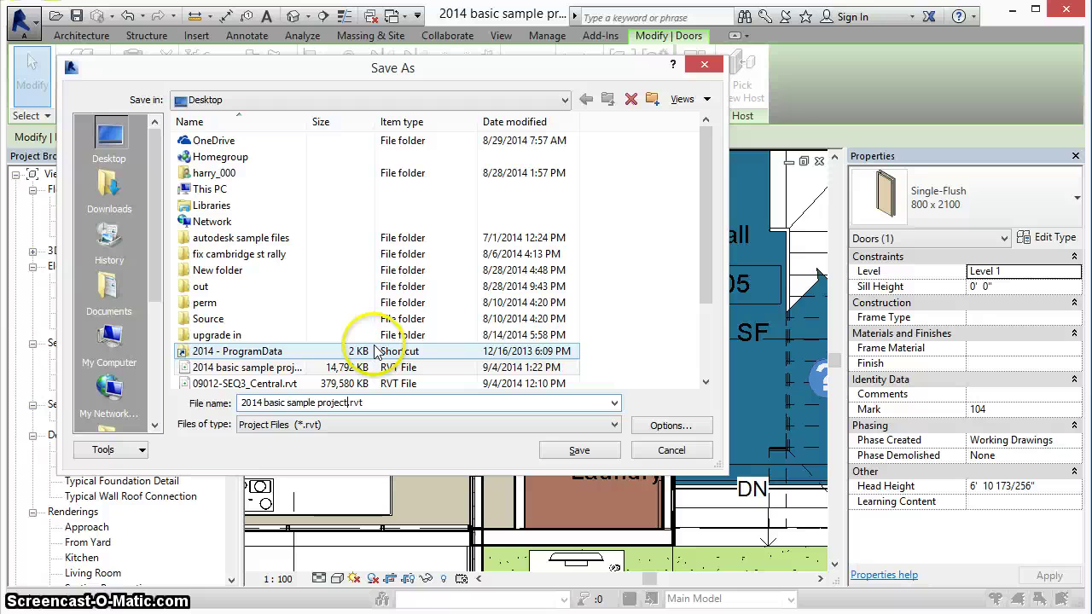
text(modified)
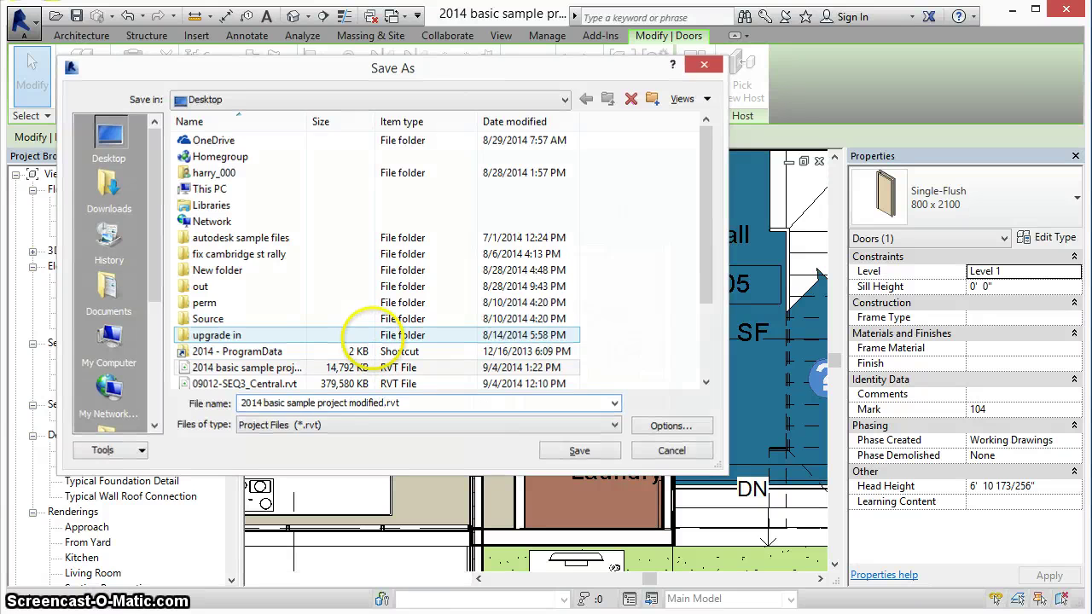
key(Return)
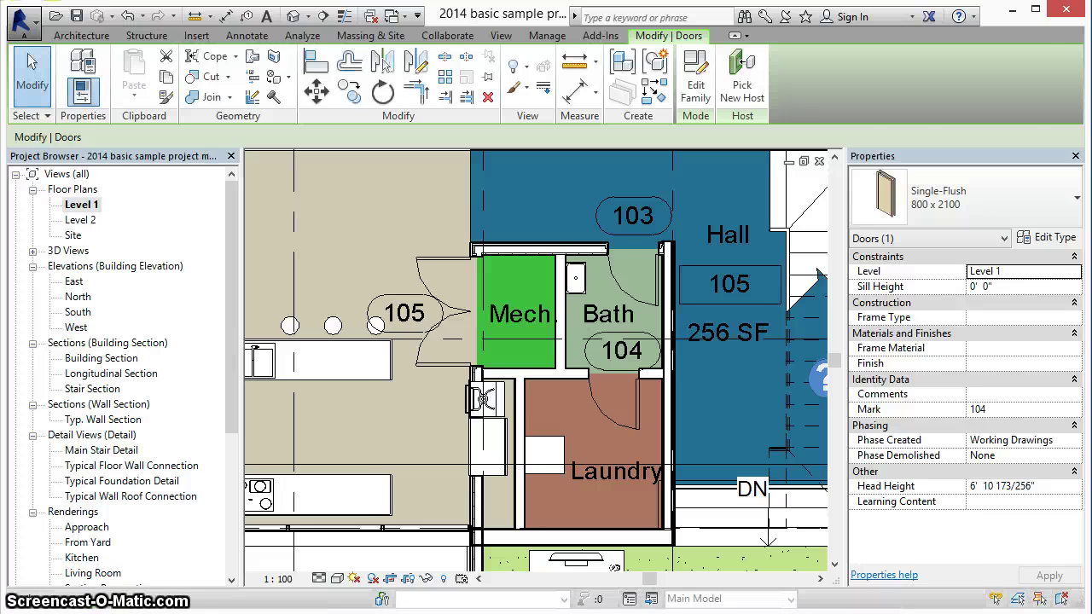
key(Escape)
Step: Close the project and launch Model Compare from Add-Ins External Tools
key(alt+f)
key(c)
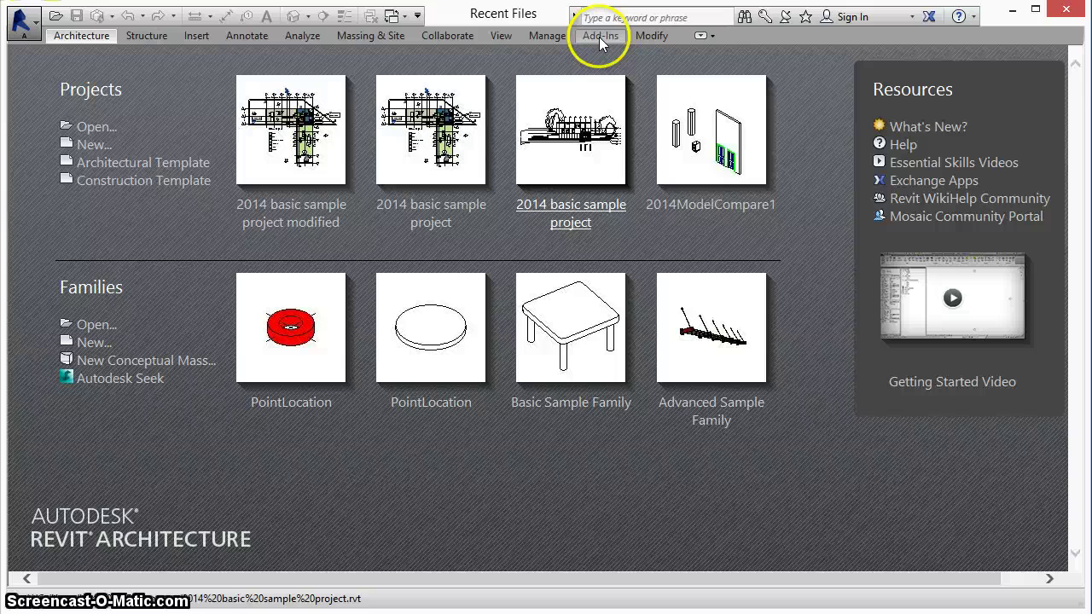
click(599, 36)
click(89, 81)
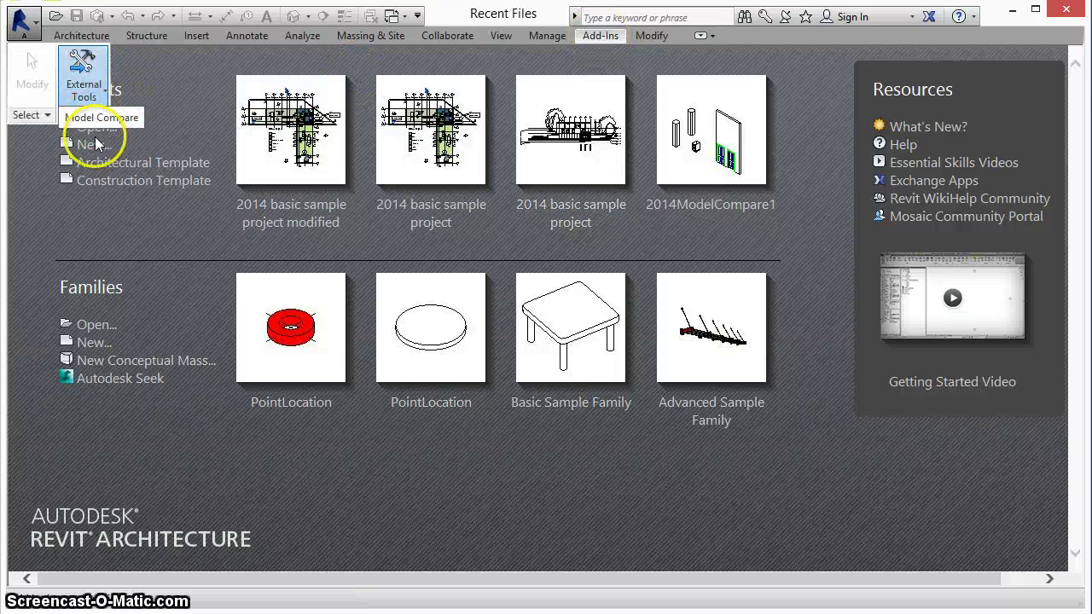
click(97, 119)
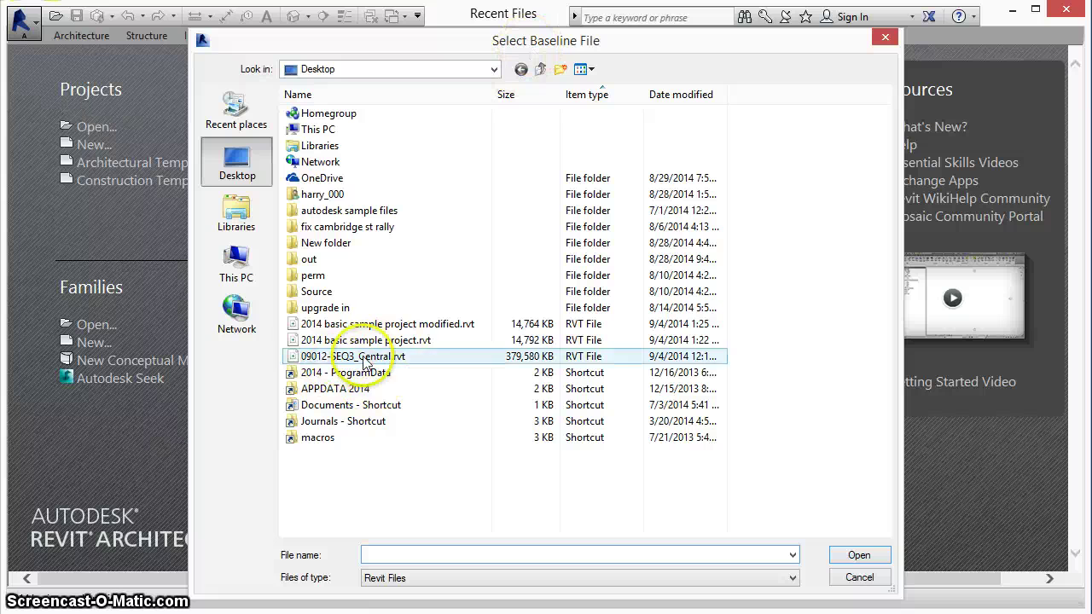
Step: Choose the baseline .rvt file and open the project for comparison
click(391, 341)
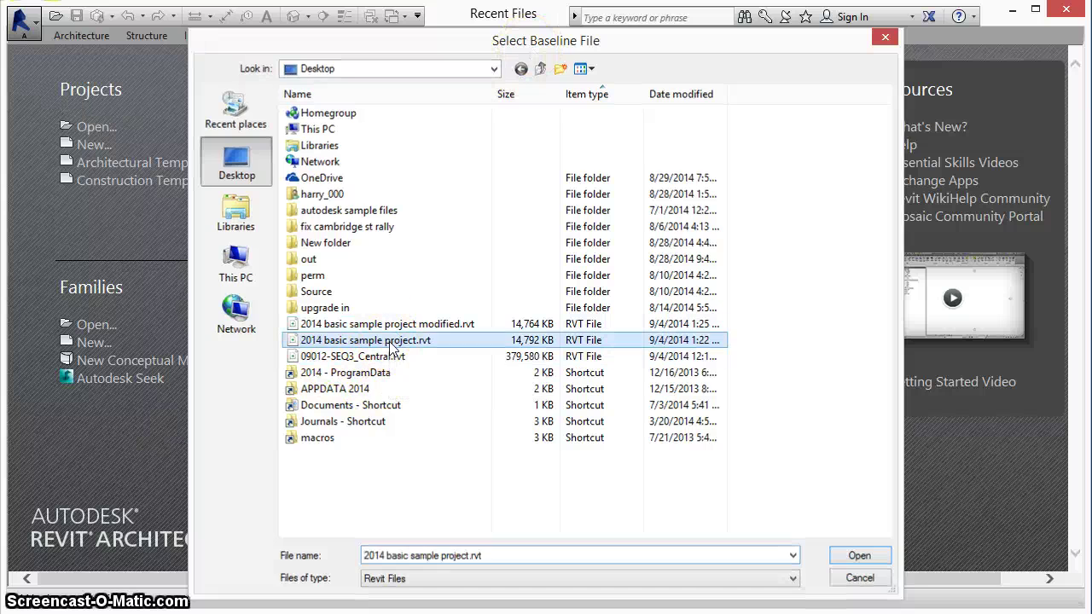
click(406, 326)
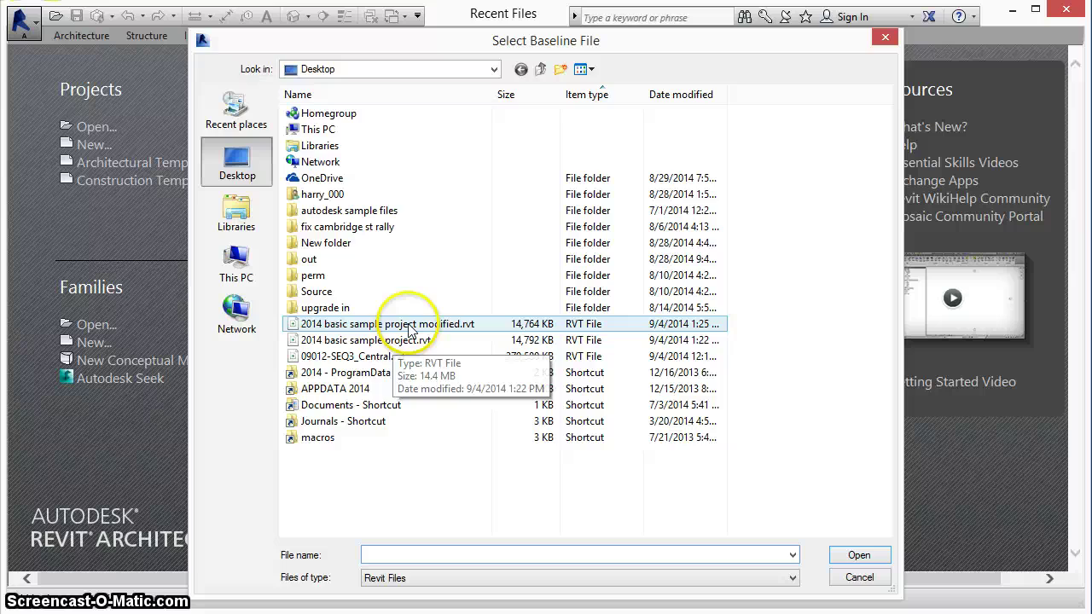
double_click(410, 330)
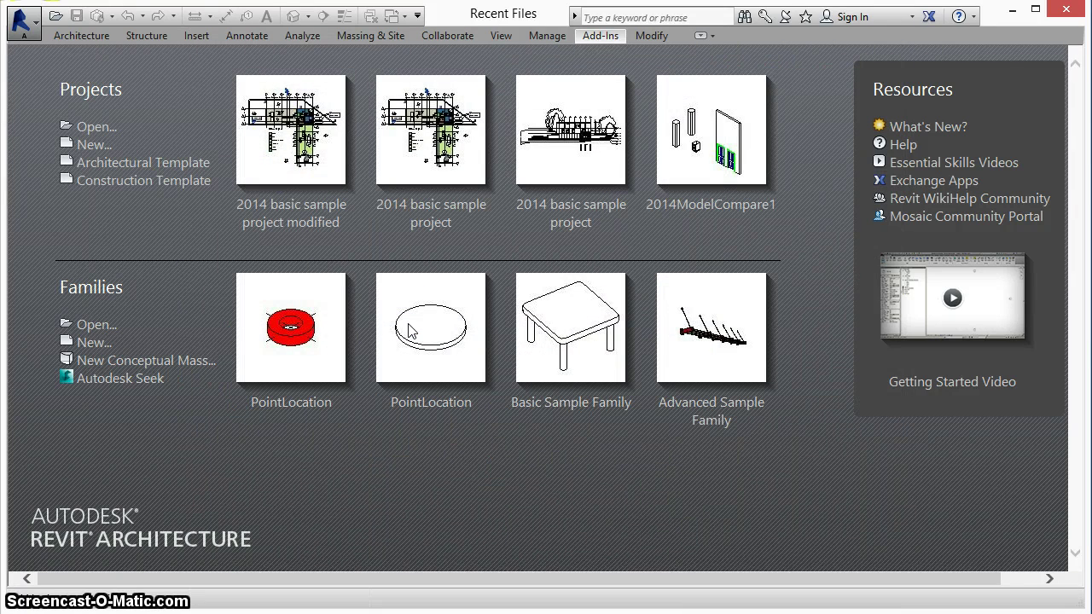
click(404, 454)
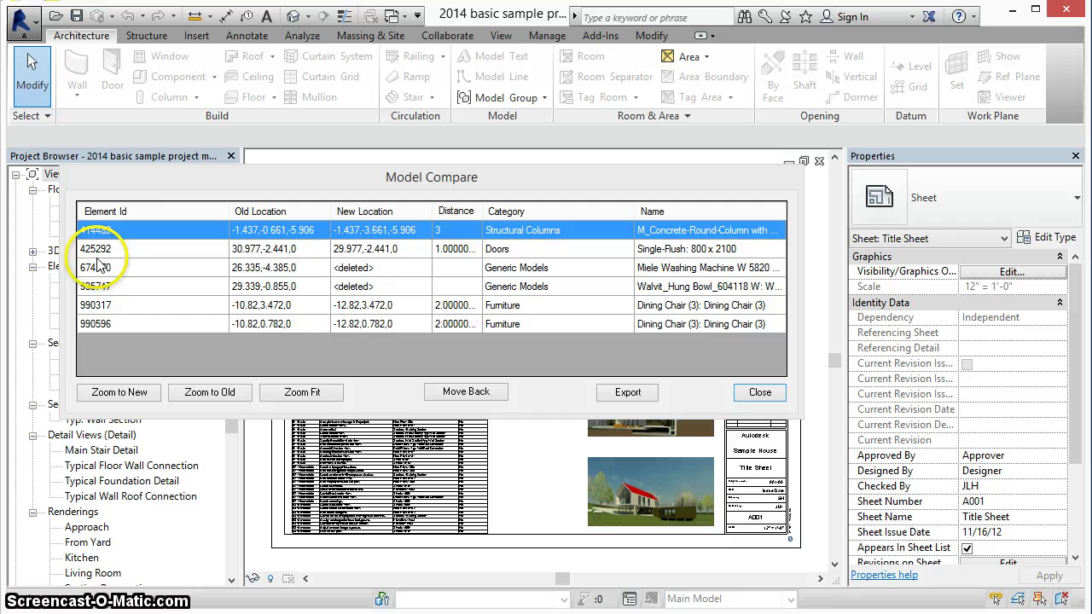
Step: Move the comparison results window to the top right and widen it to show full columns
drag(212, 181, 293, 8)
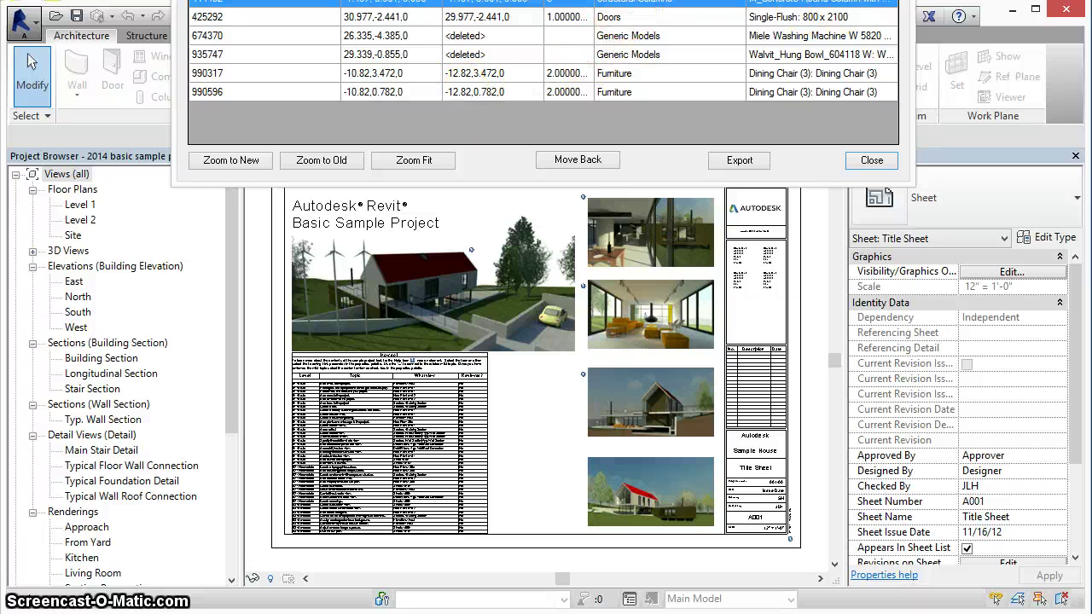
drag(913, 4, 1066, 7)
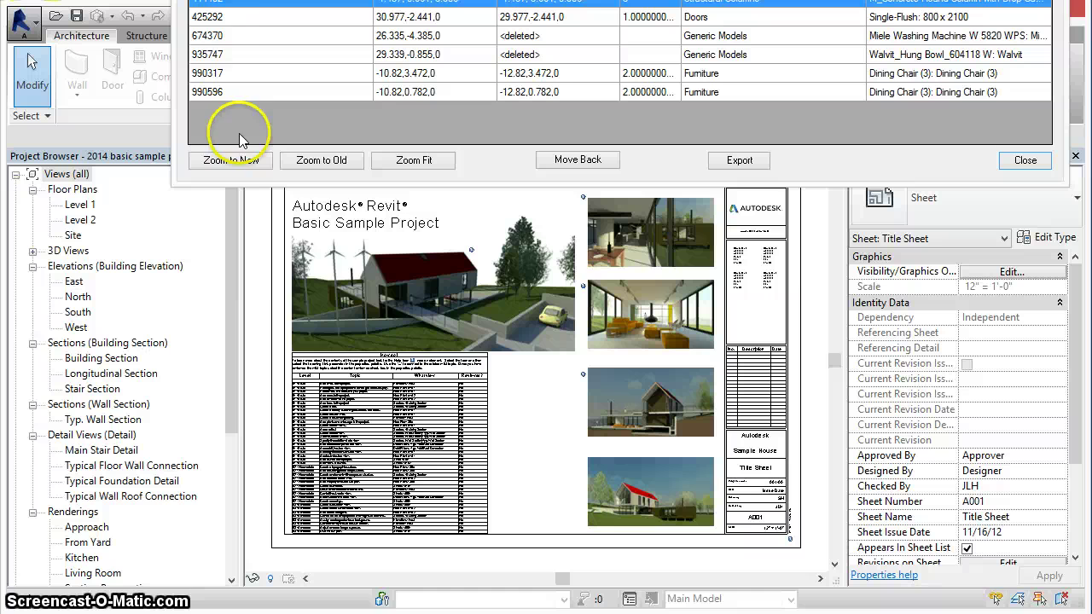
Step: Zoom to the changed elements and move the round concrete column back onto its grid line
click(231, 162)
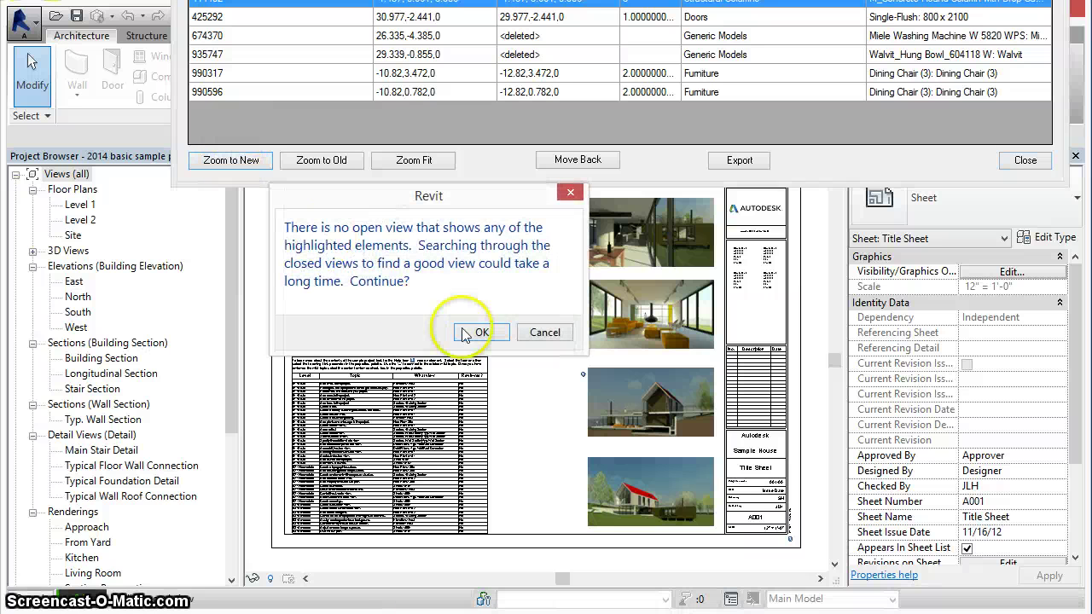
click(475, 332)
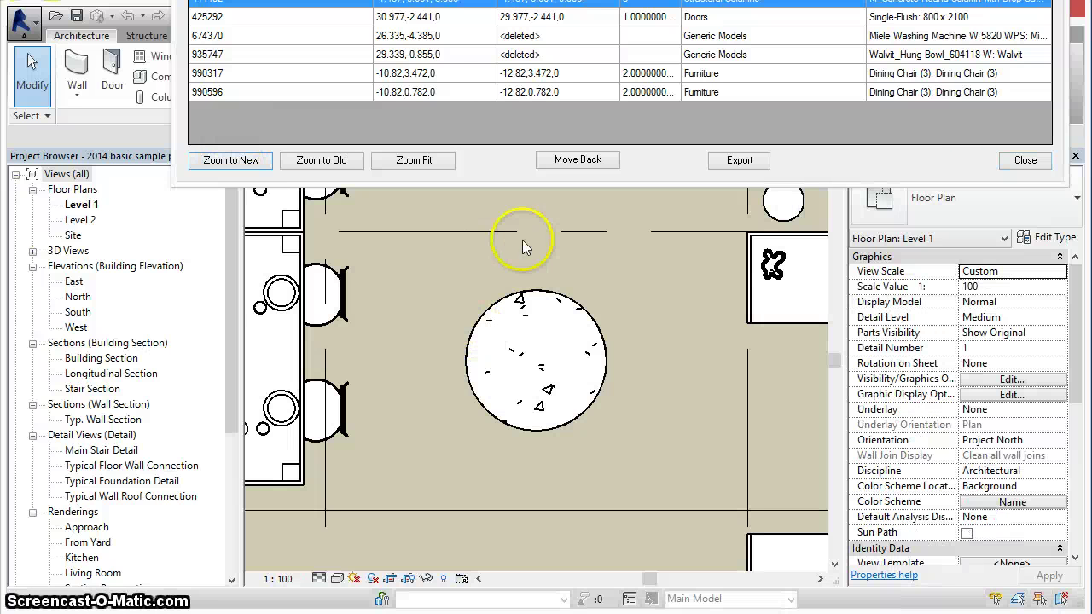
click(455, 7)
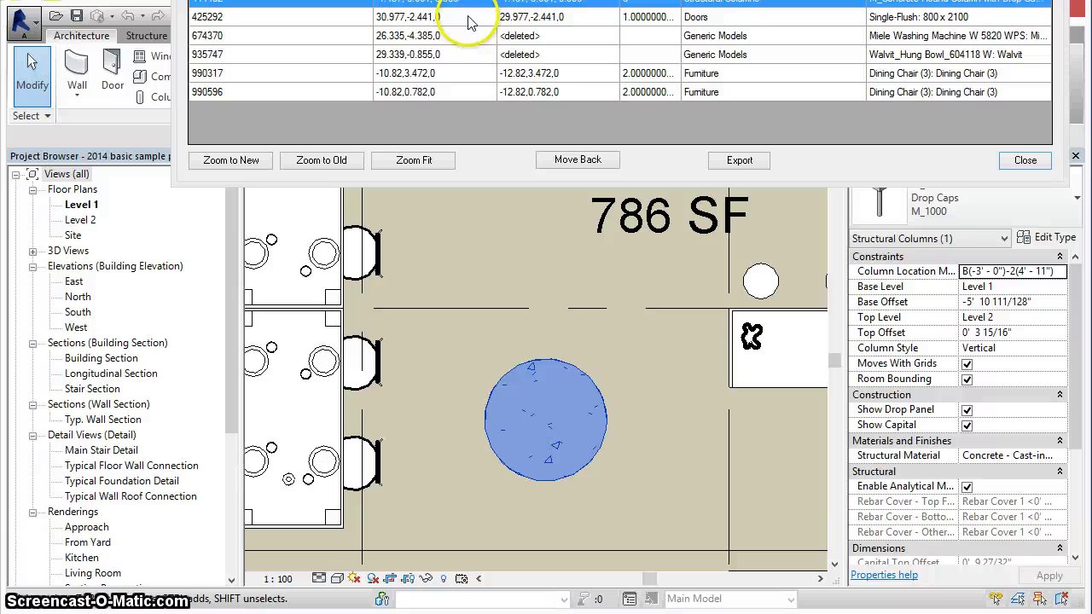
click(444, 5)
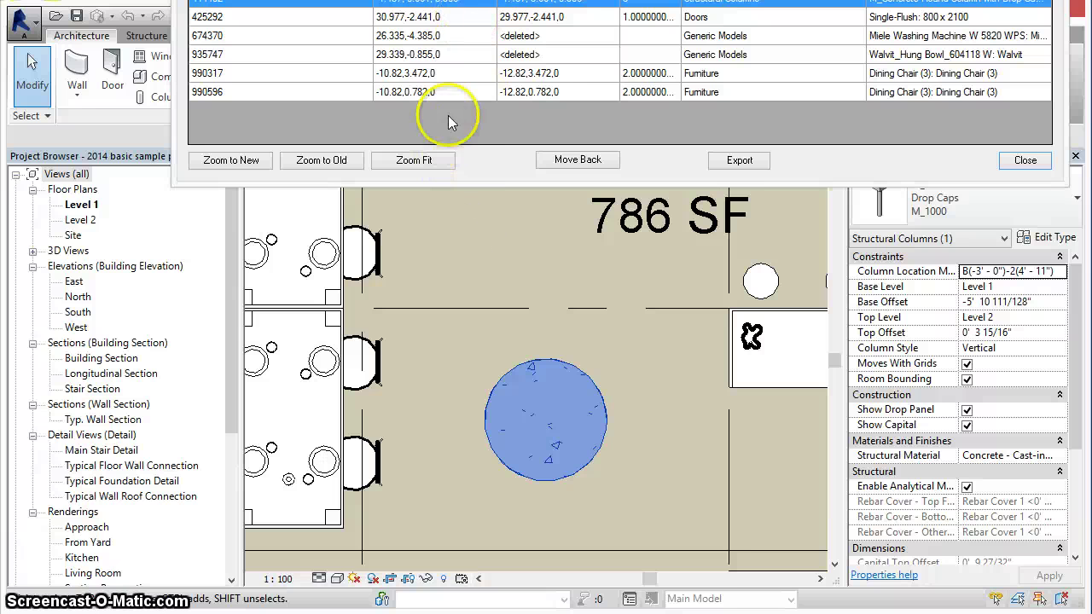
click(467, 255)
click(580, 162)
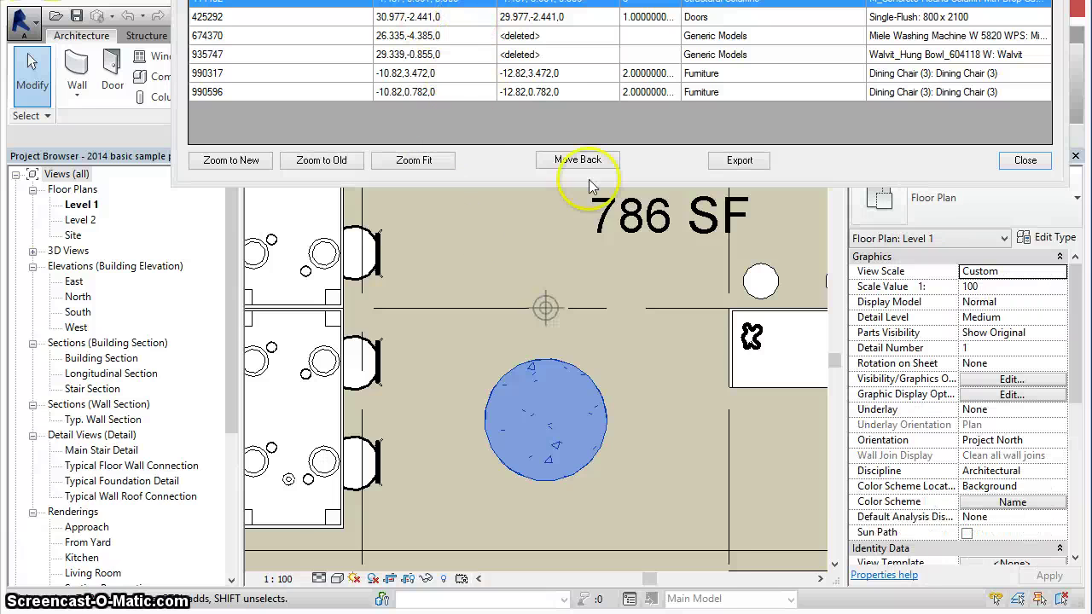
click(418, 7)
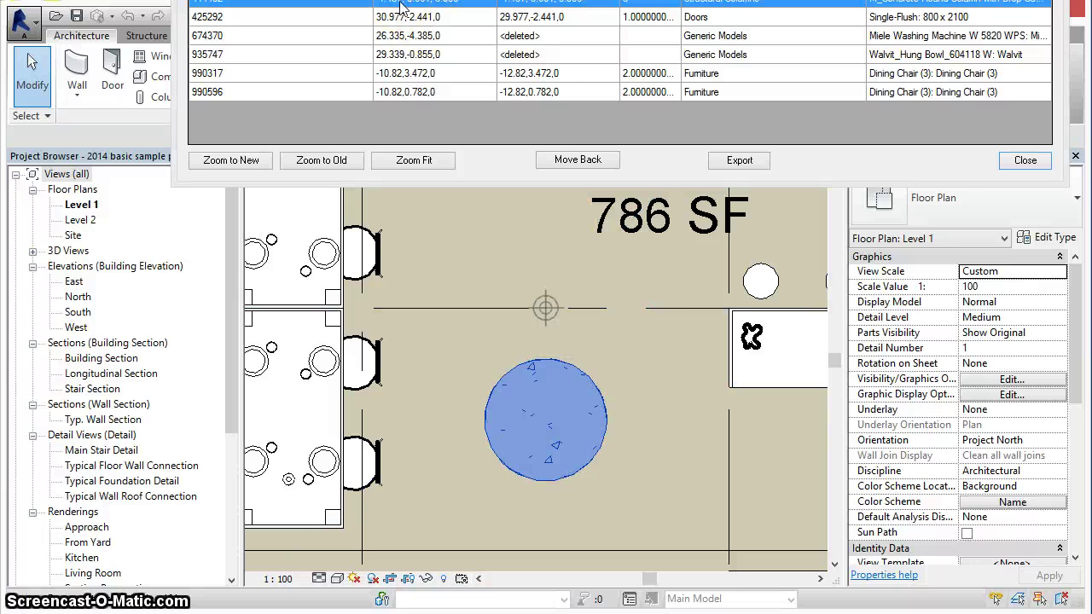
click(571, 165)
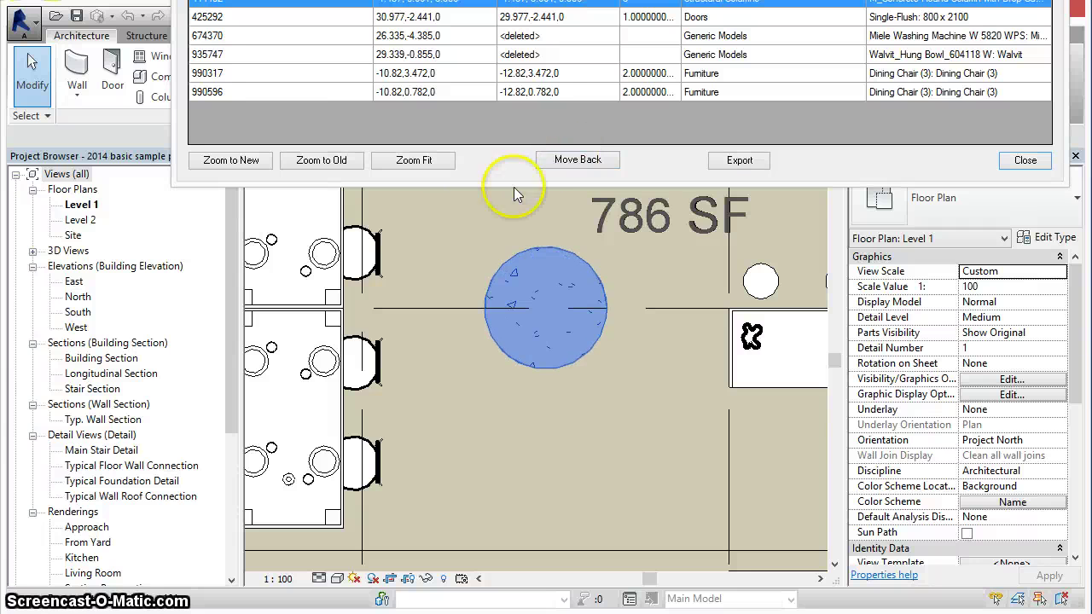
click(419, 224)
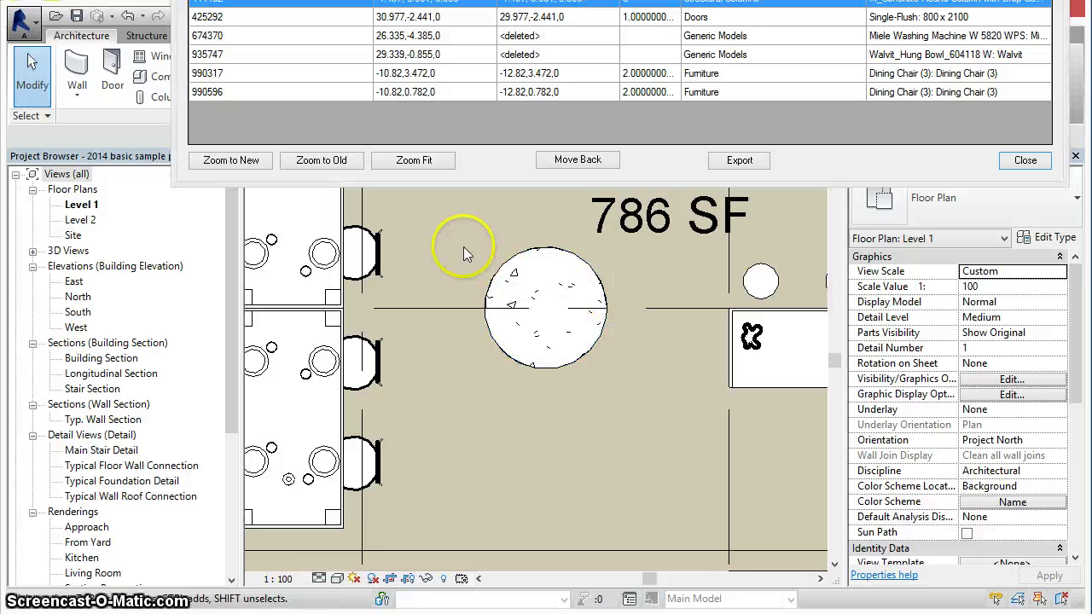
Step: Move dining chair 990596 back to its original spot beside the dining table
middle_drag(476, 265, 818, 370)
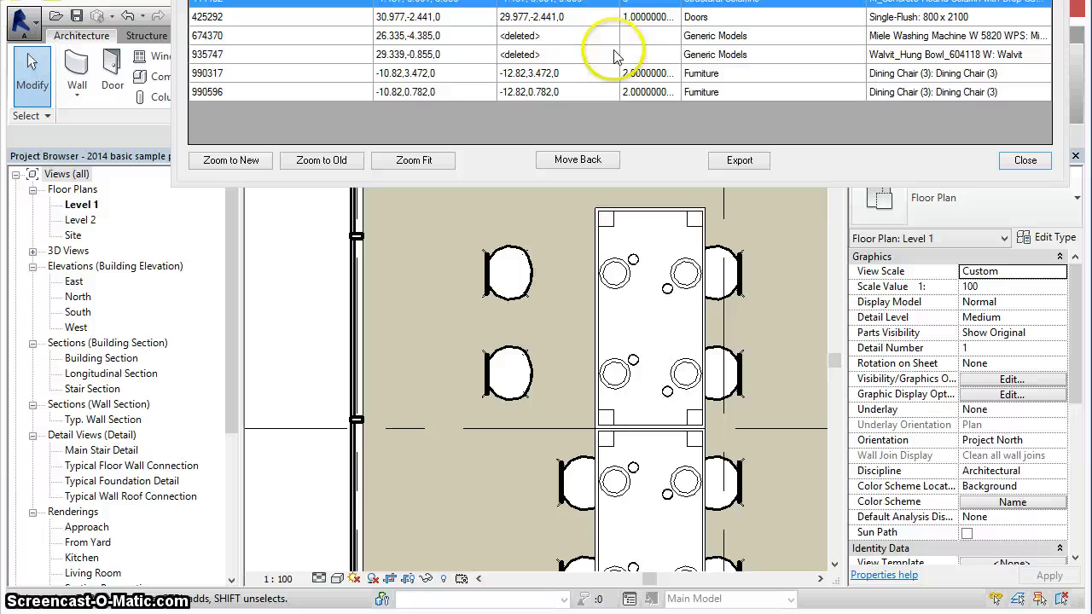
click(543, 79)
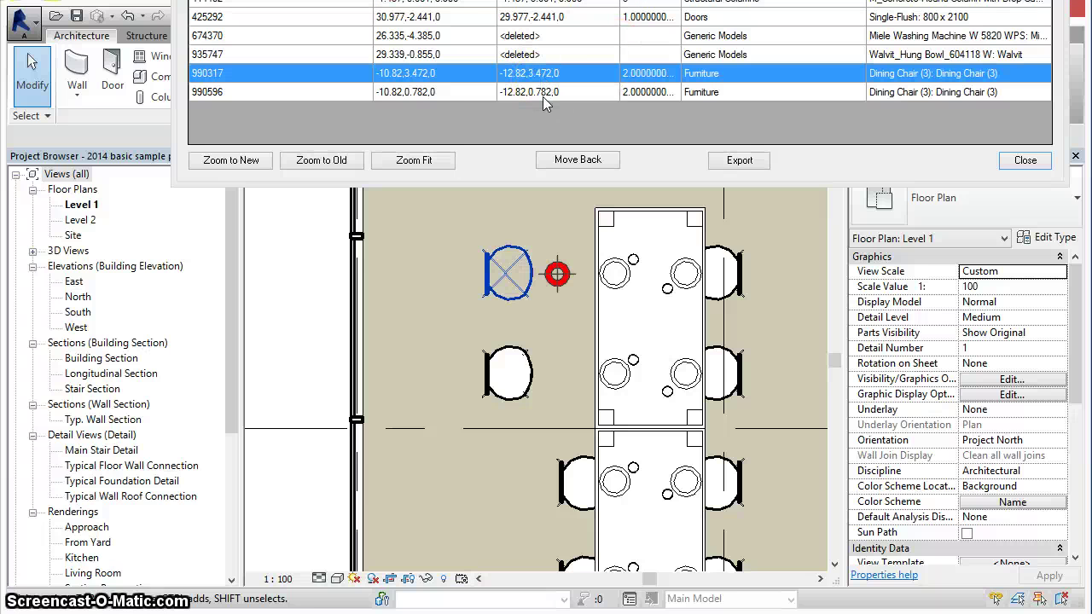
click(544, 92)
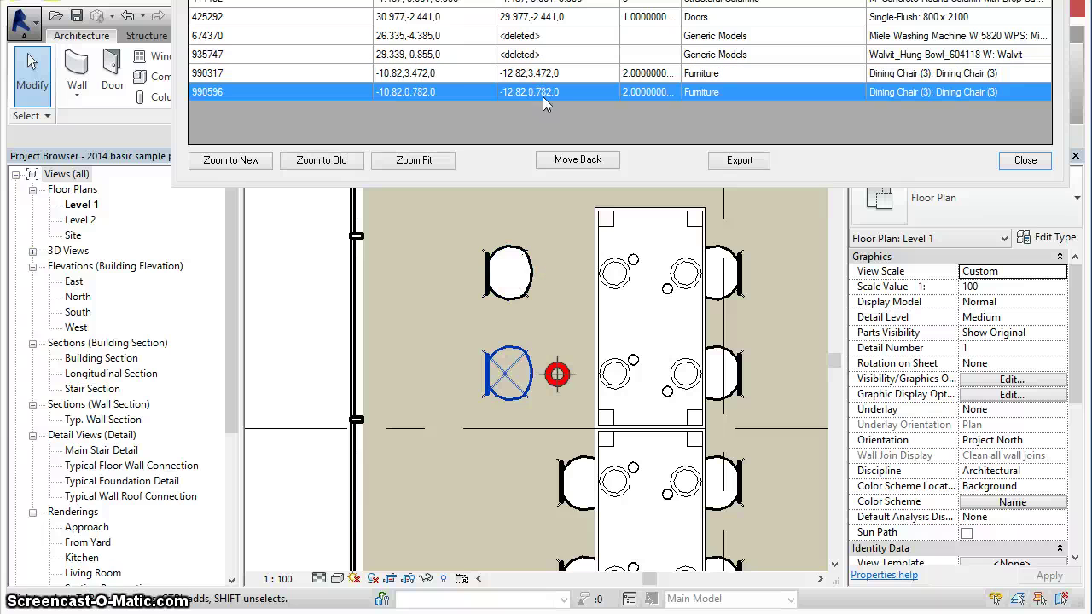
click(578, 168)
click(522, 254)
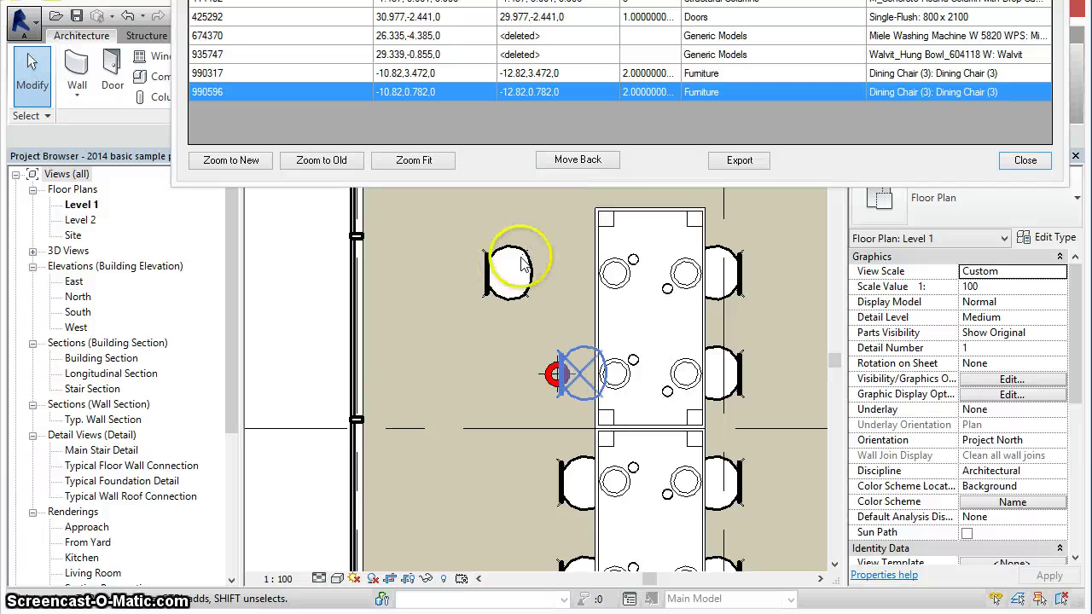
click(583, 173)
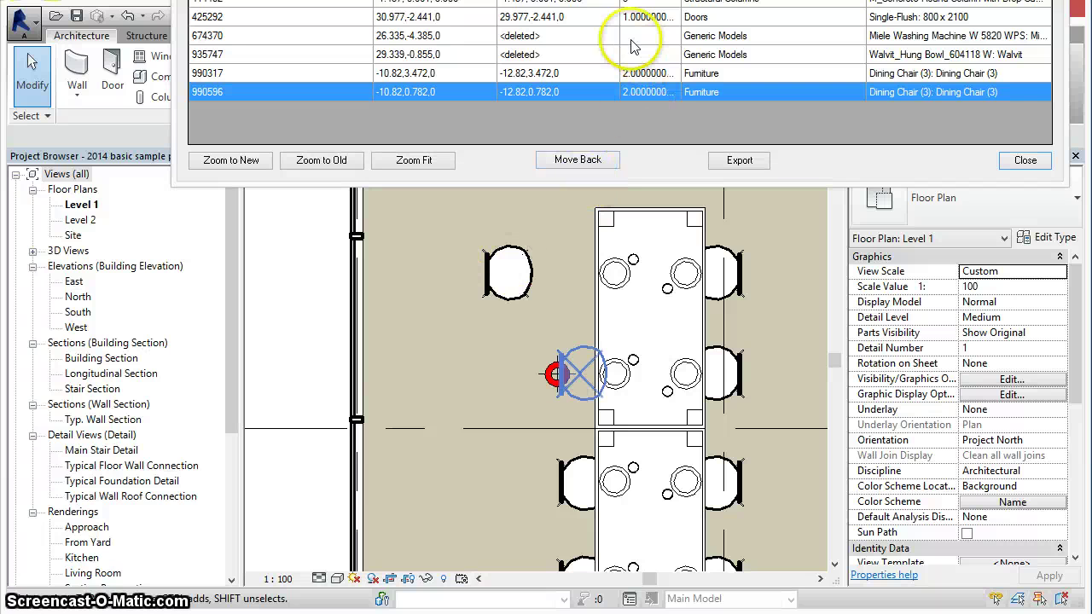
Step: Zoom to the deleted Miele washing machine's old Laundry spot and widen the Name column
click(528, 41)
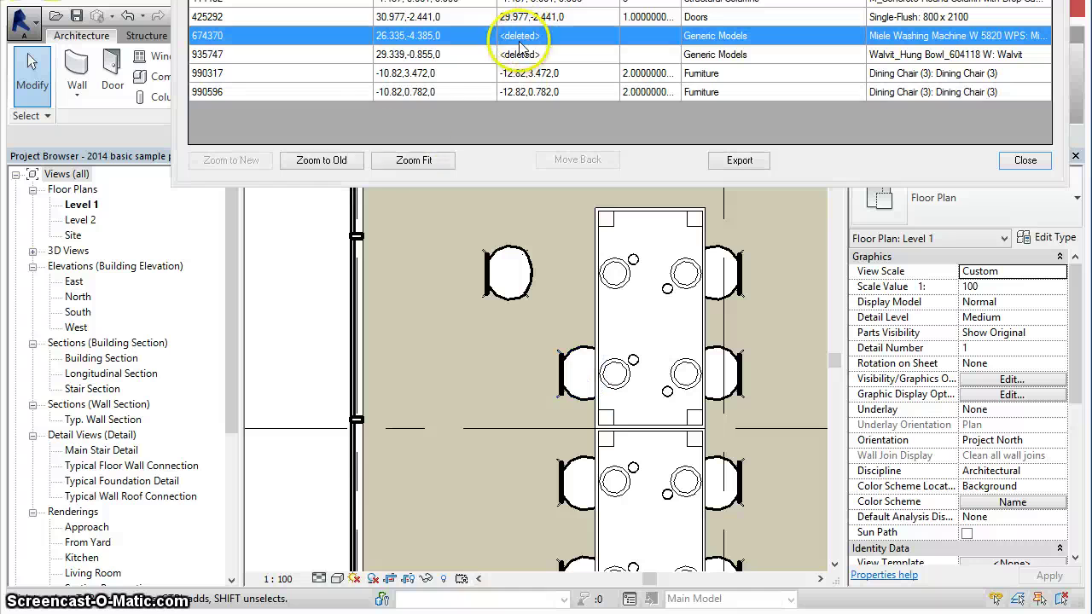
click(336, 162)
click(336, 162)
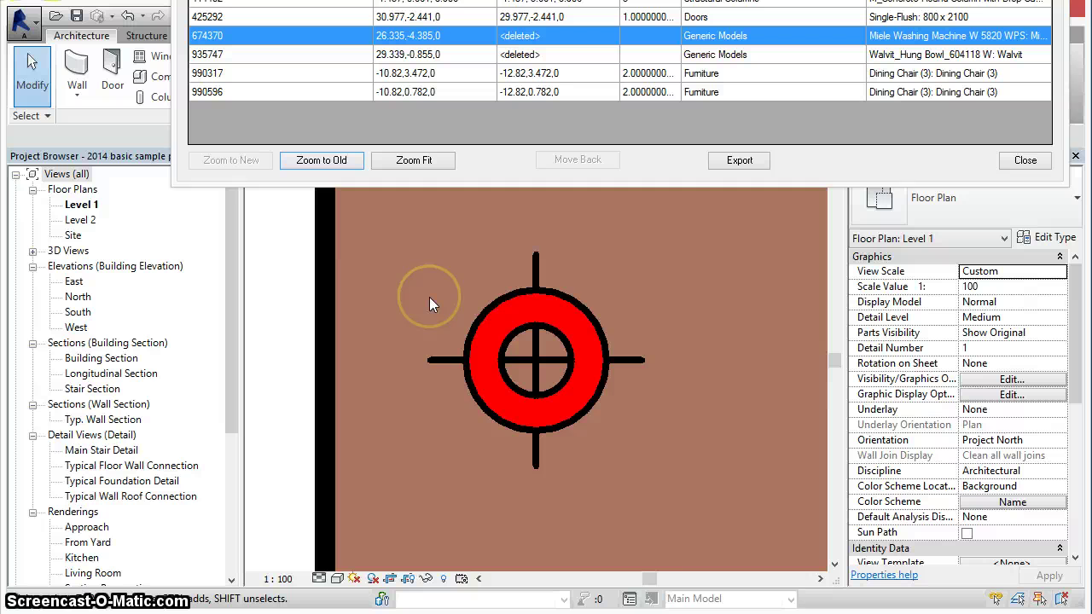
scroll(429, 297, down, 3)
scroll(429, 296, down, 1)
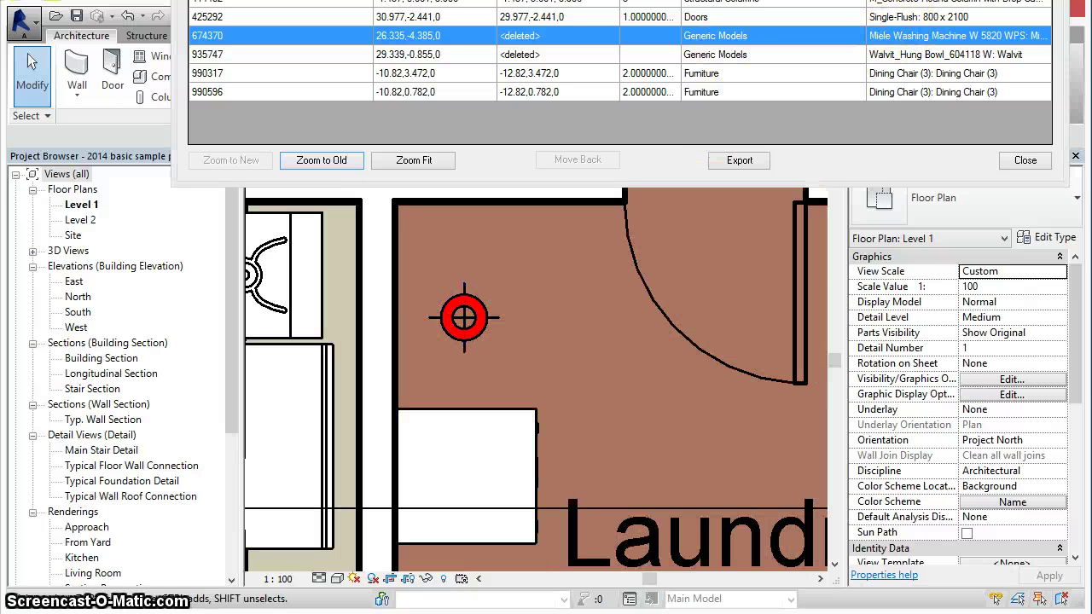
drag(866, 5, 776, 4)
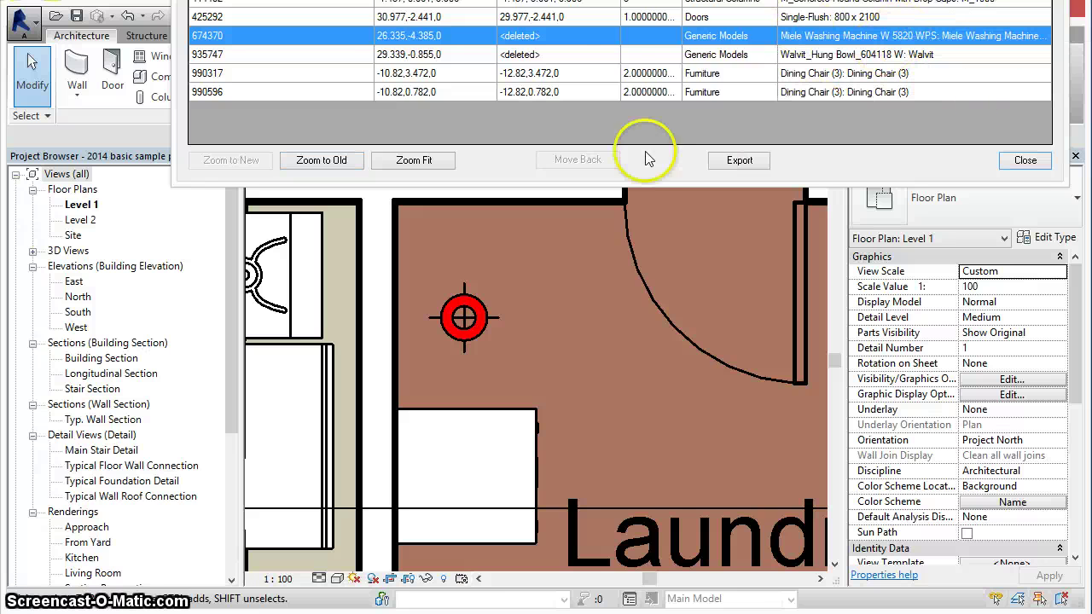
Step: Return the room 104 Bath door to its original position and export the comparison report
click(572, 17)
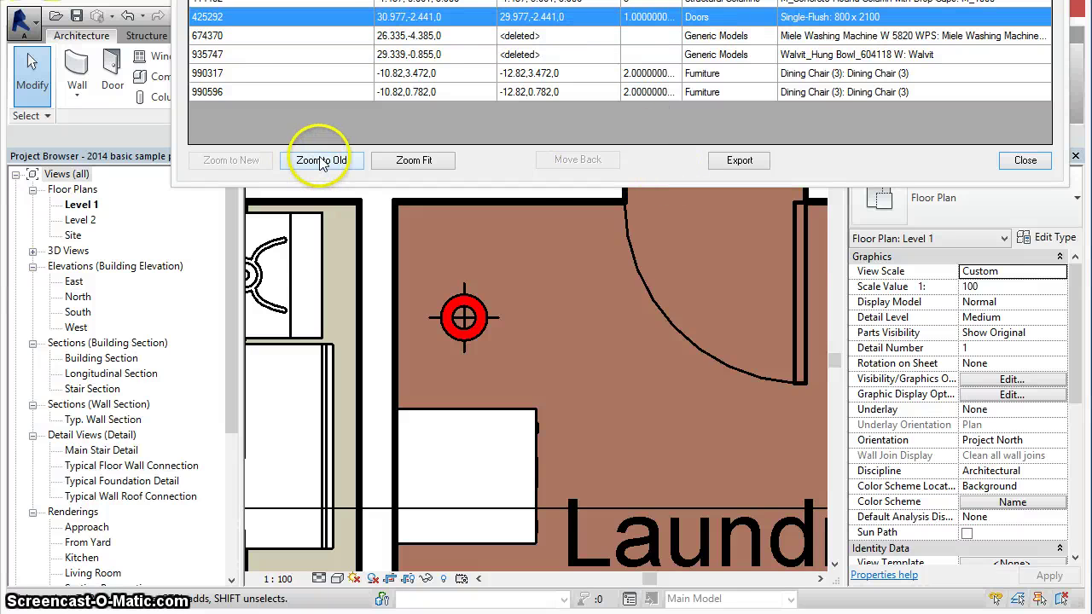
click(326, 35)
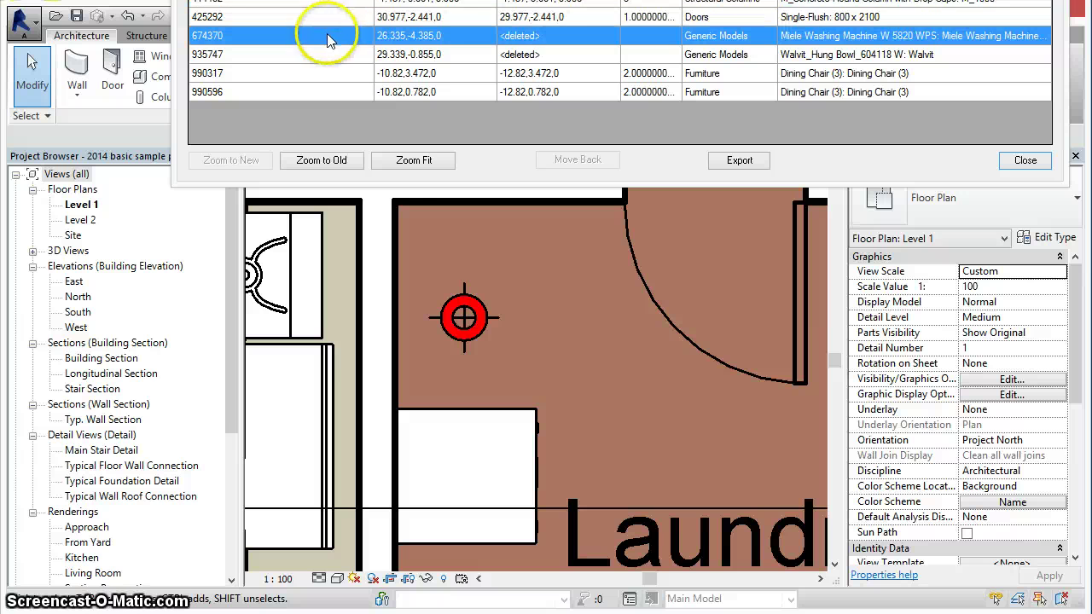
click(587, 17)
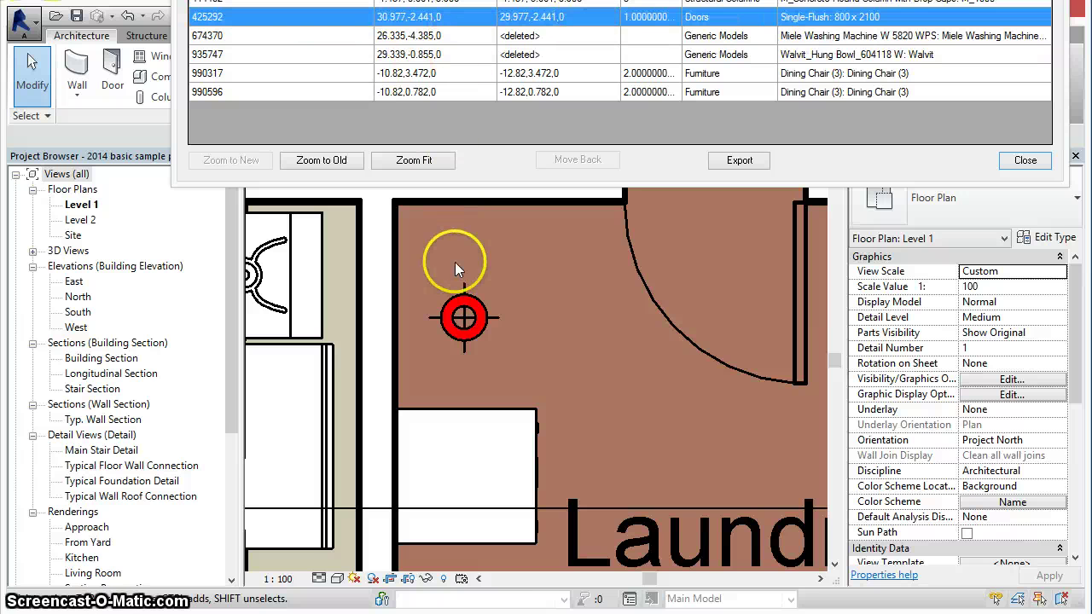
click(394, 36)
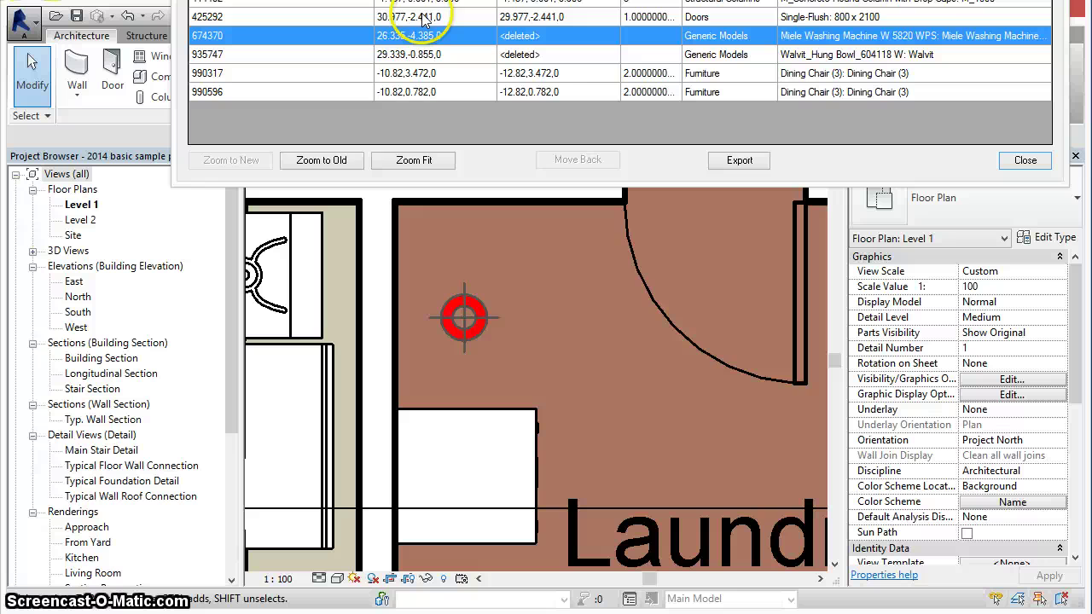
click(424, 17)
click(317, 160)
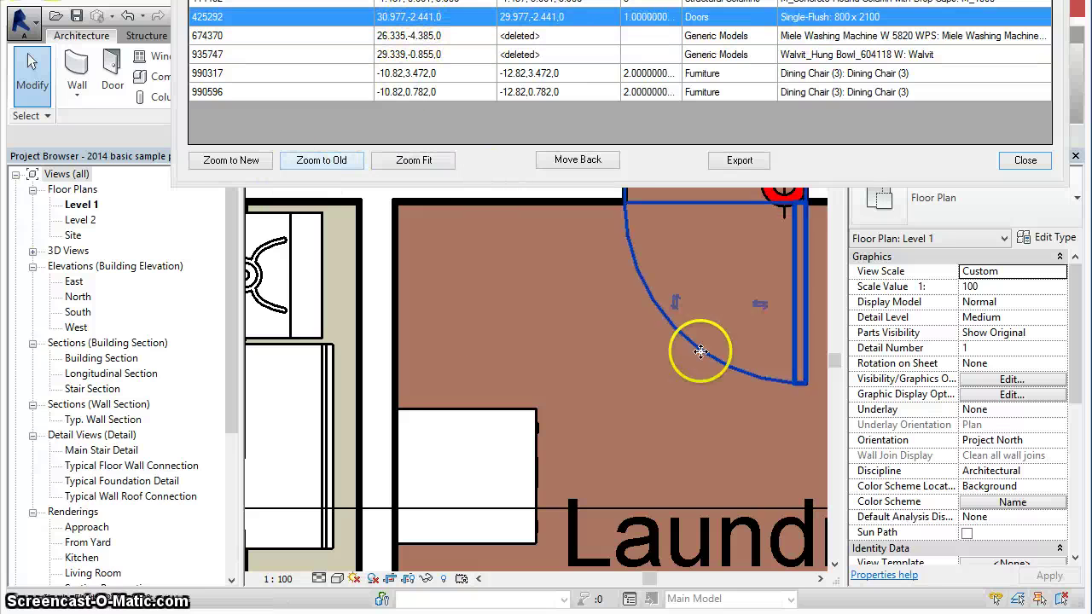
middle_drag(511, 365, 428, 437)
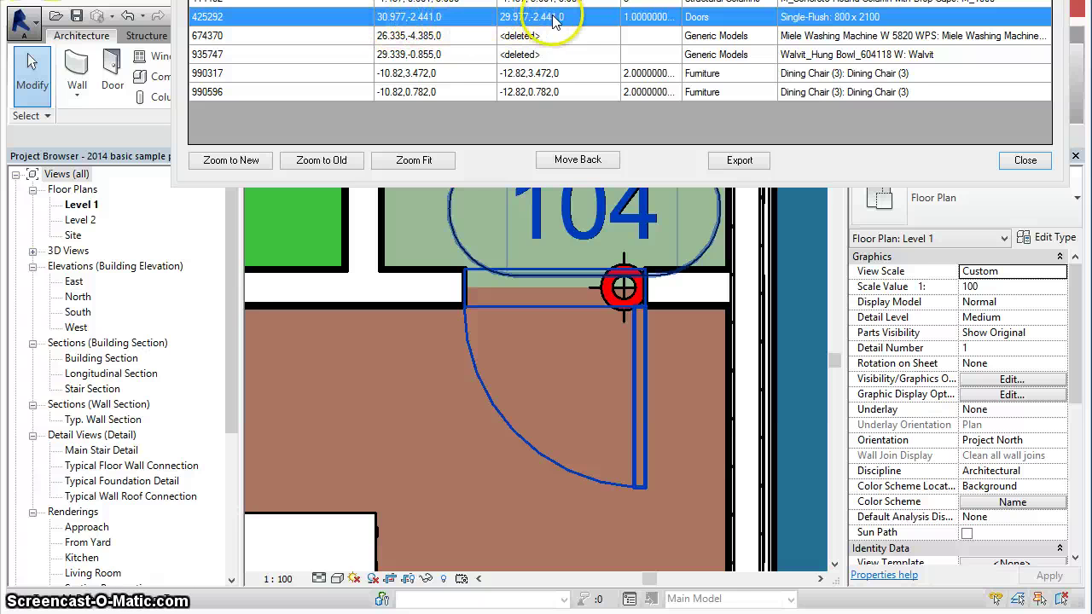
click(560, 165)
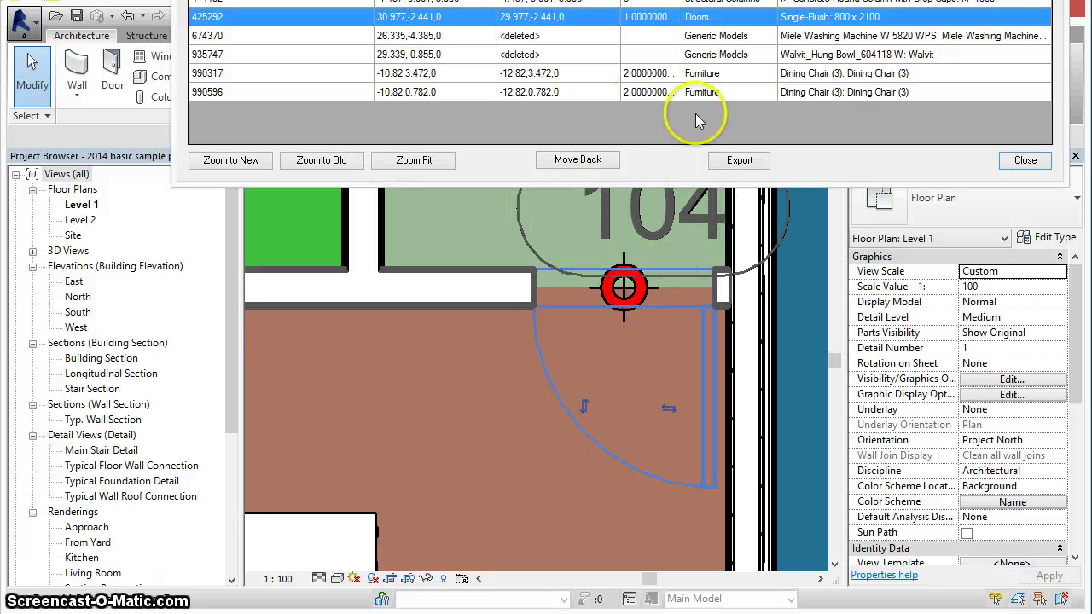
click(743, 164)
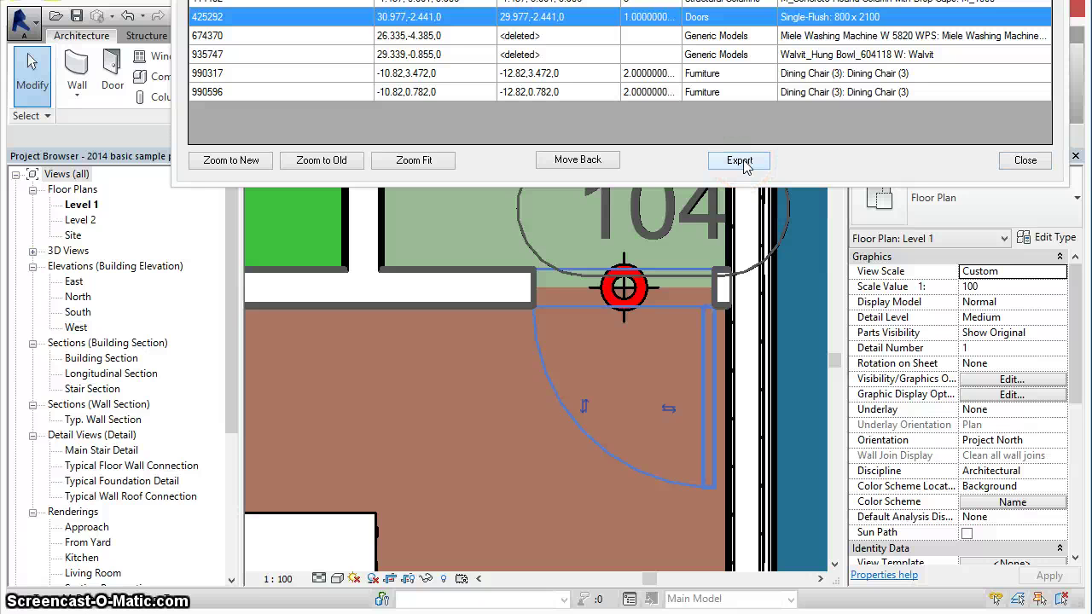